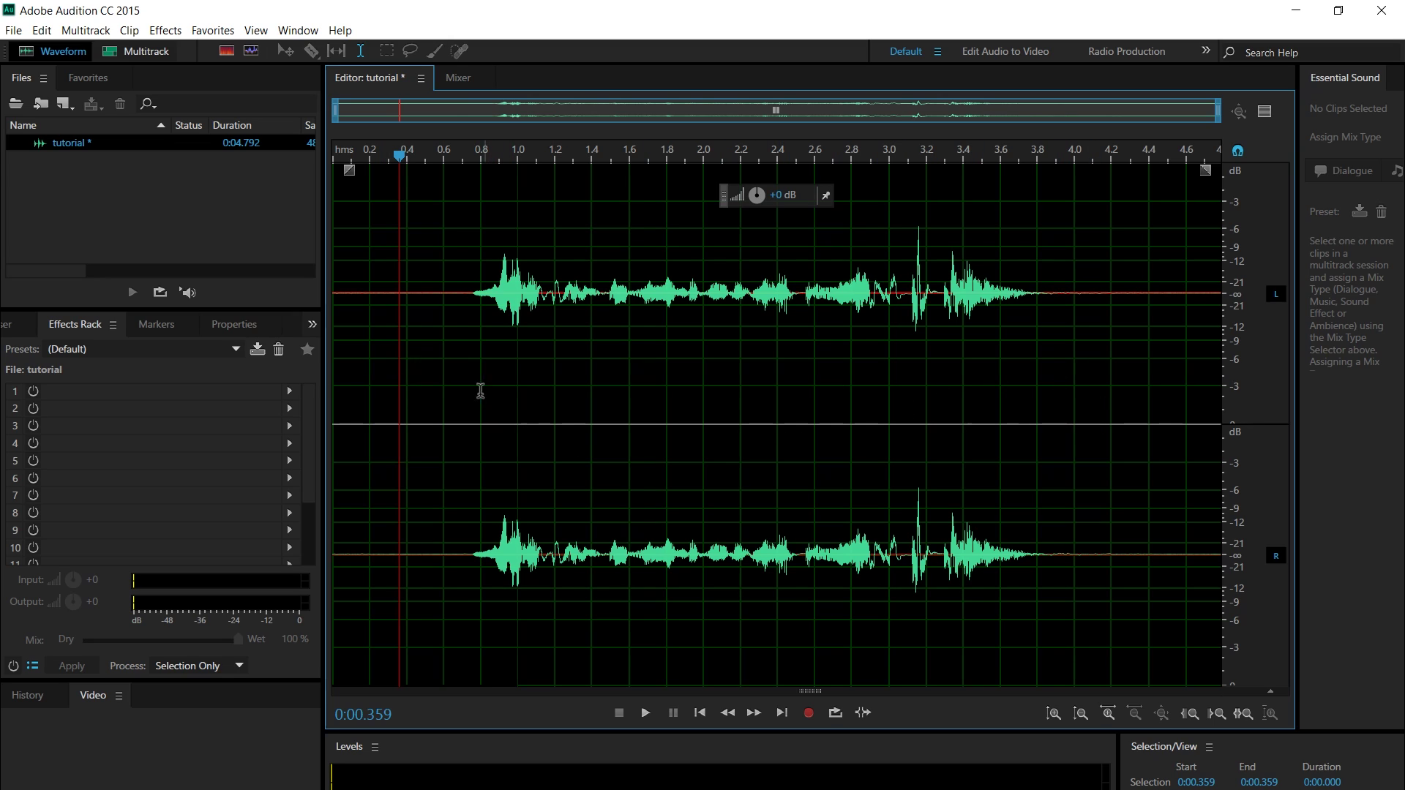
Play the unprocessed voice recording from about 0.5 s and stop playback near its end
click(430, 353)
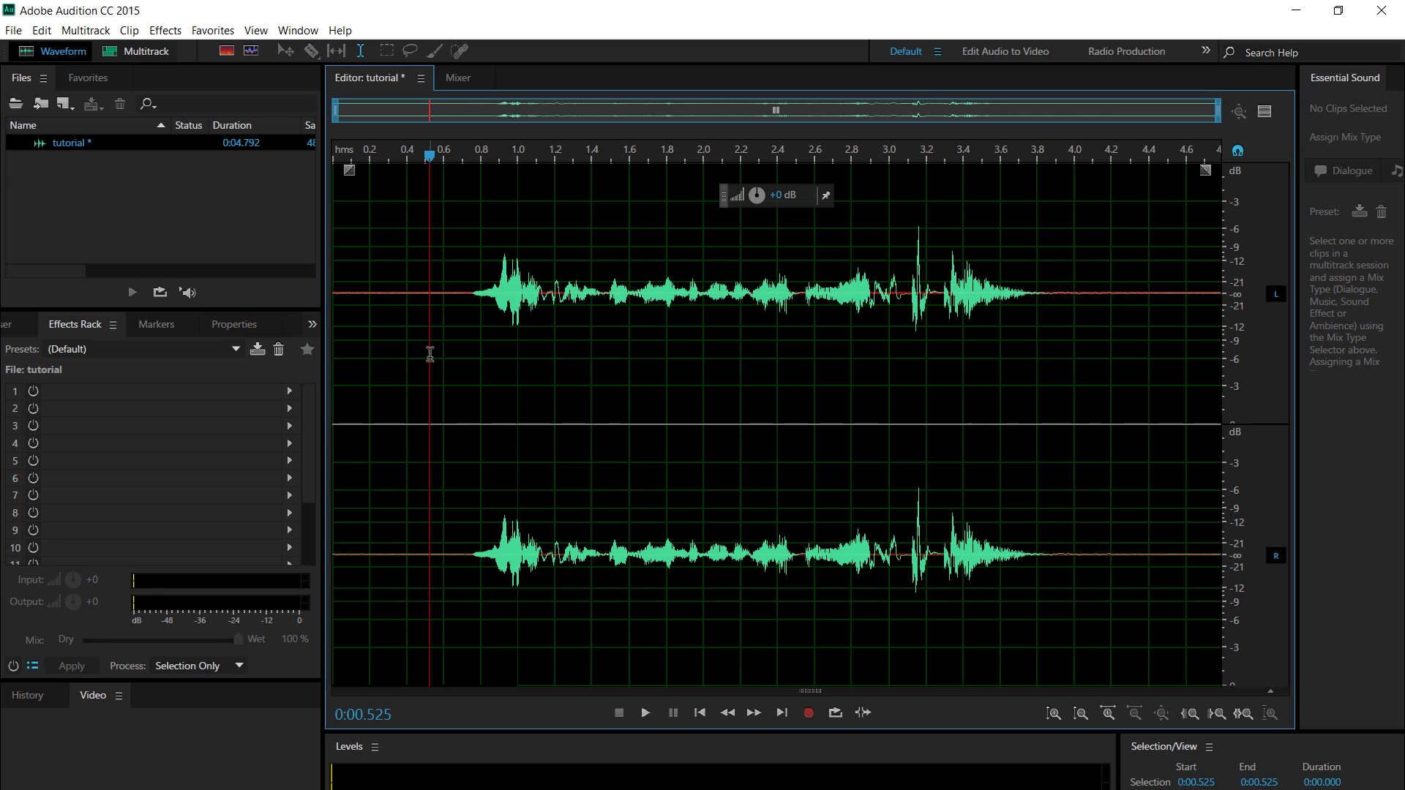
key(space)
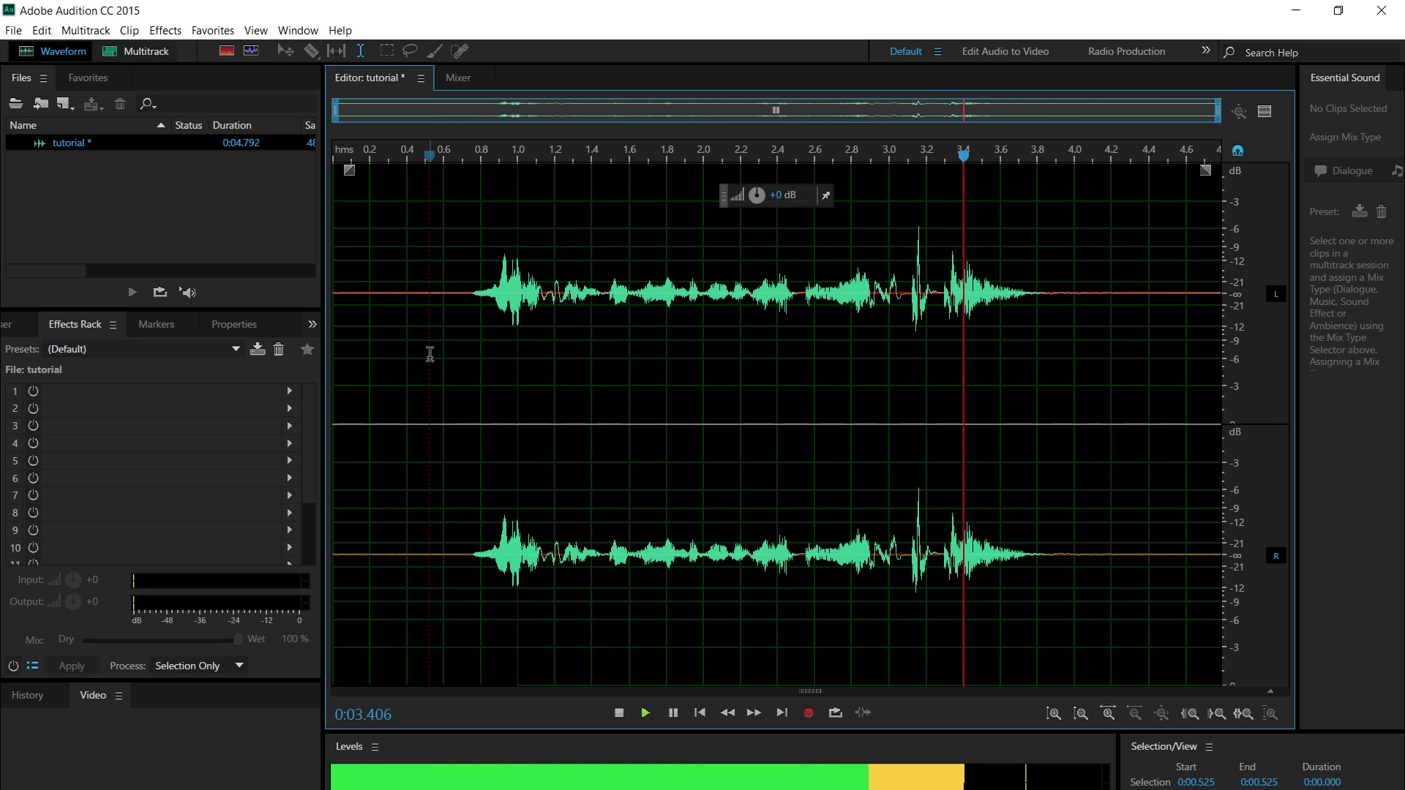
key(space)
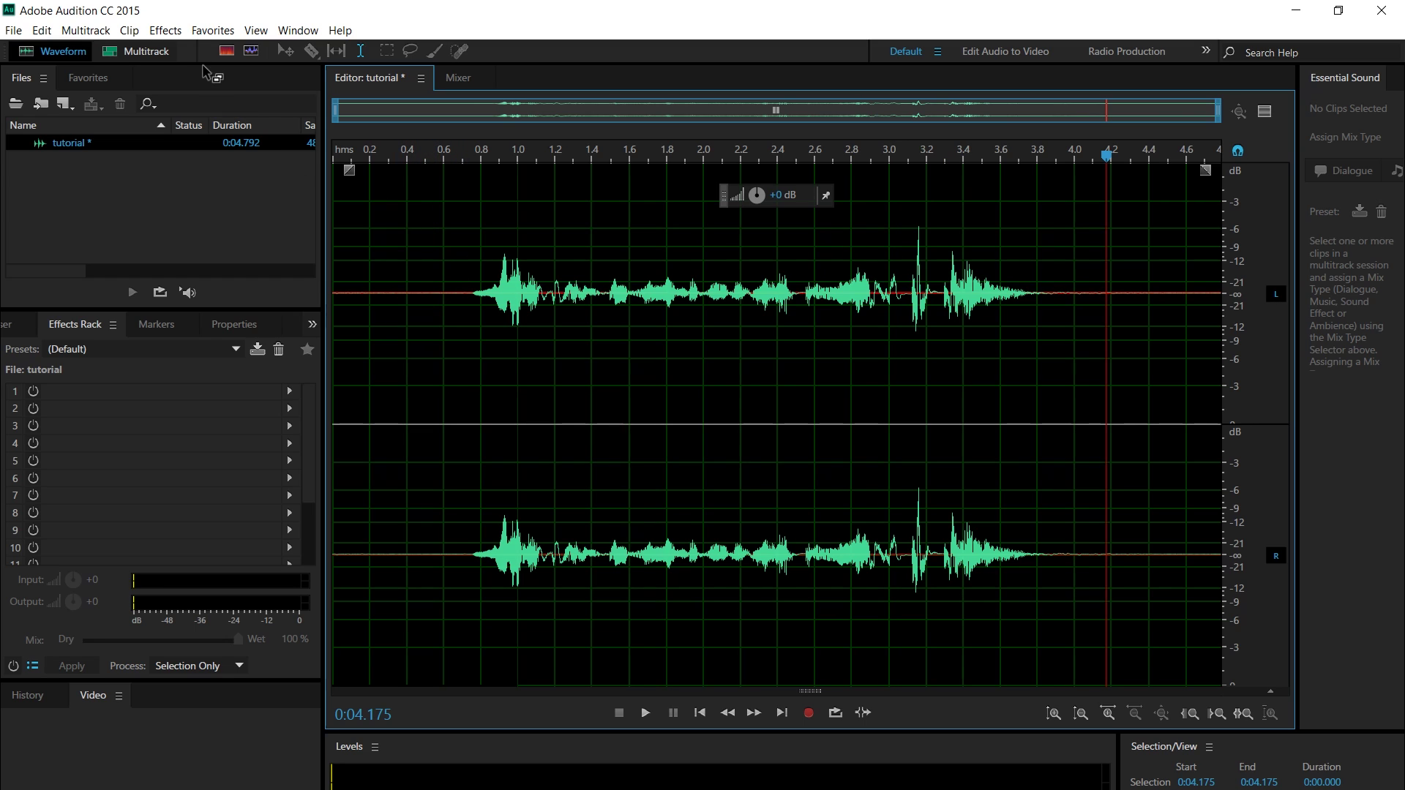
Start the Mastering effect and set its Exciter to Tape mode with an amount of 30%
click(176, 33)
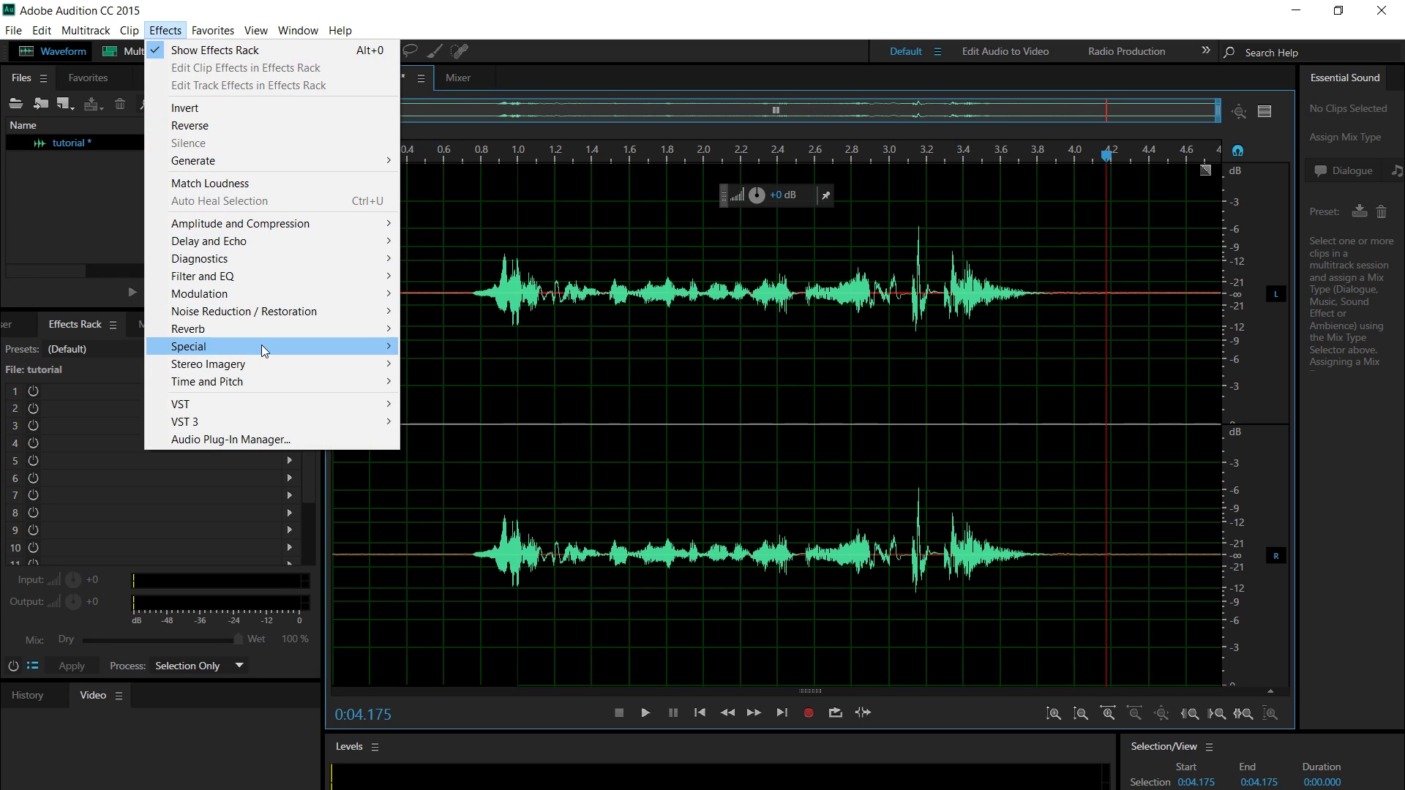
mouse_move(198, 350)
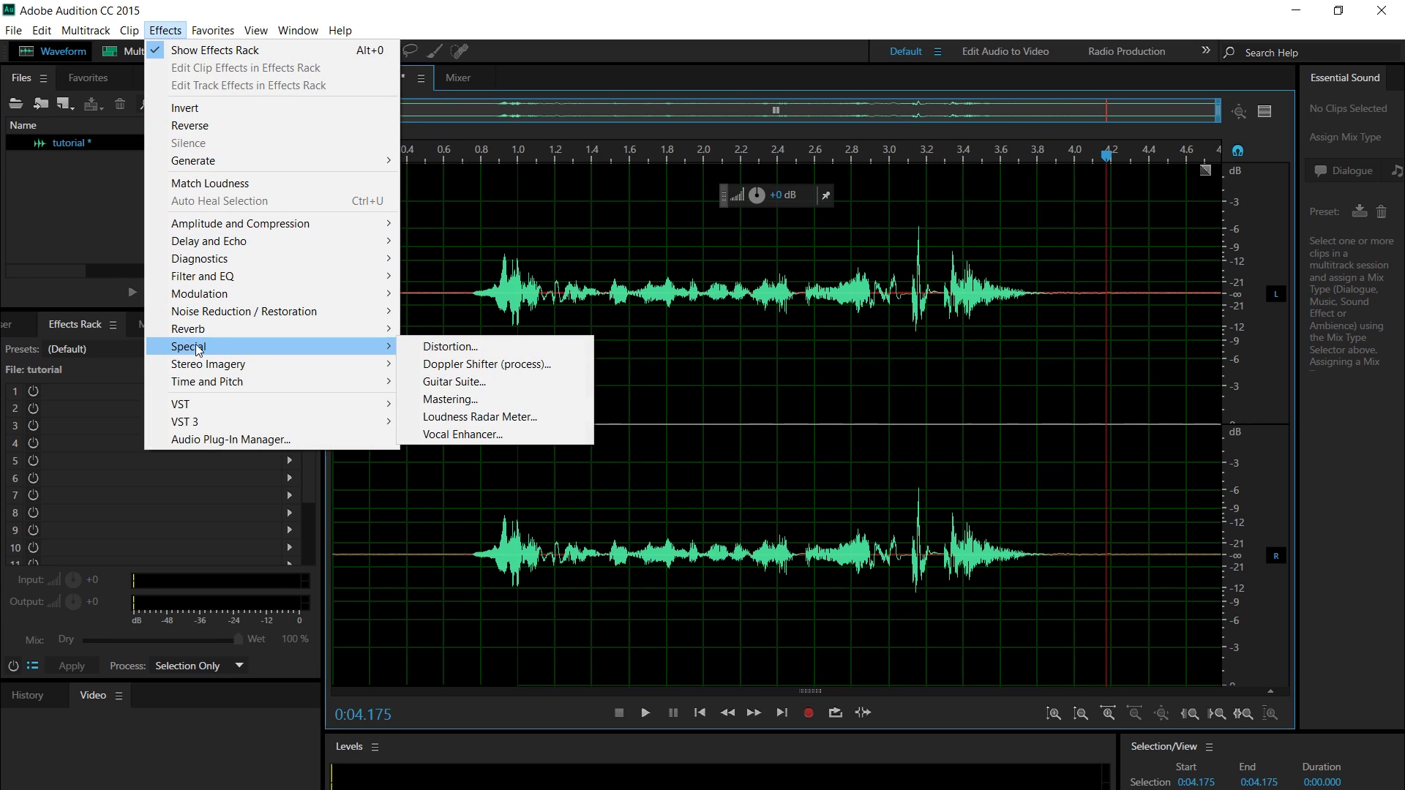
click(450, 403)
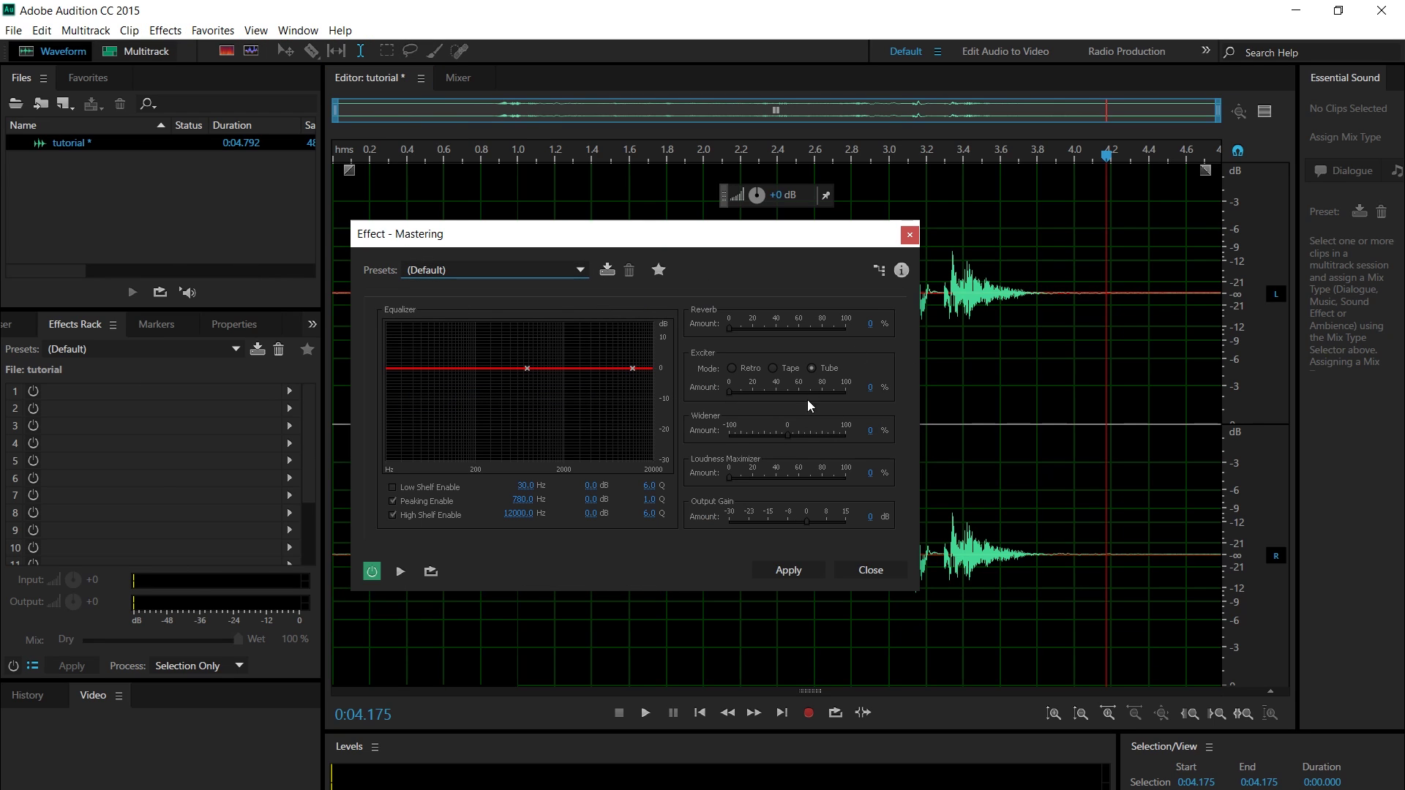
click(773, 369)
click(870, 388)
text(30)
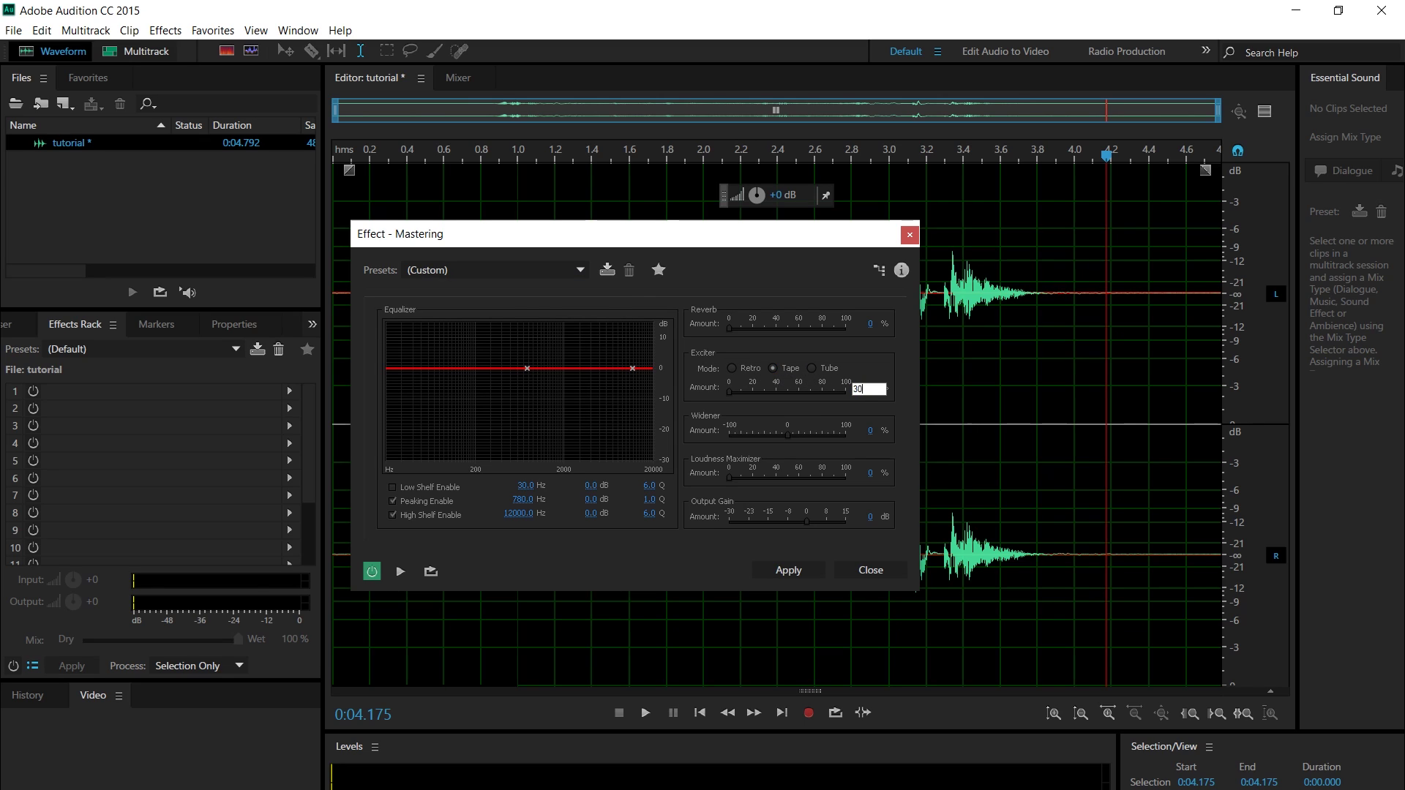
key(Return)
Set the Mastering Loudness Maximizer to 15% and the Output Gain to -3 dB, and apply the effect
click(868, 477)
text(15)
key(Return)
click(869, 520)
text(-3)
key(Return)
click(788, 570)
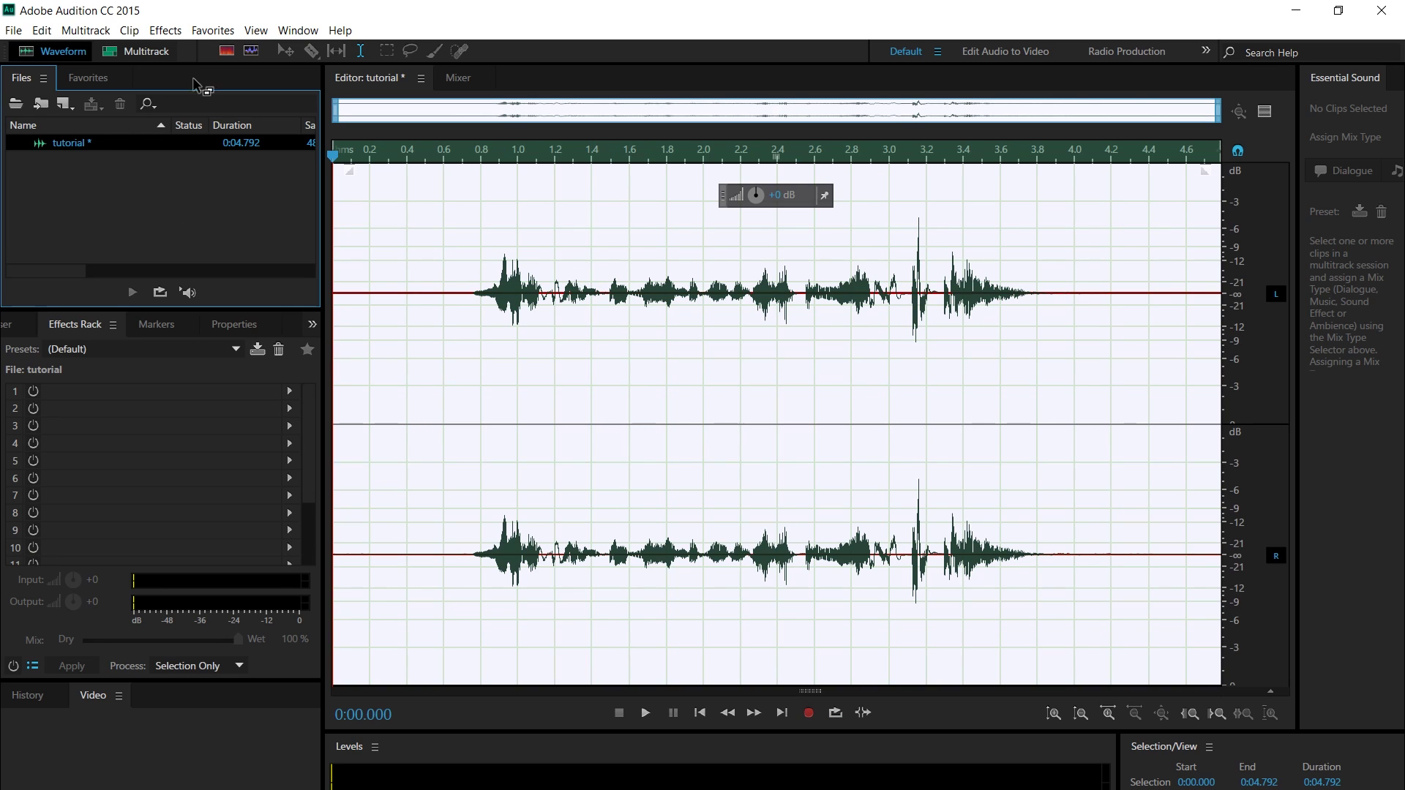
Start the Stretch and Pitch effect on the whole recording and set the Pitch Shift to -6 semitones
click(165, 30)
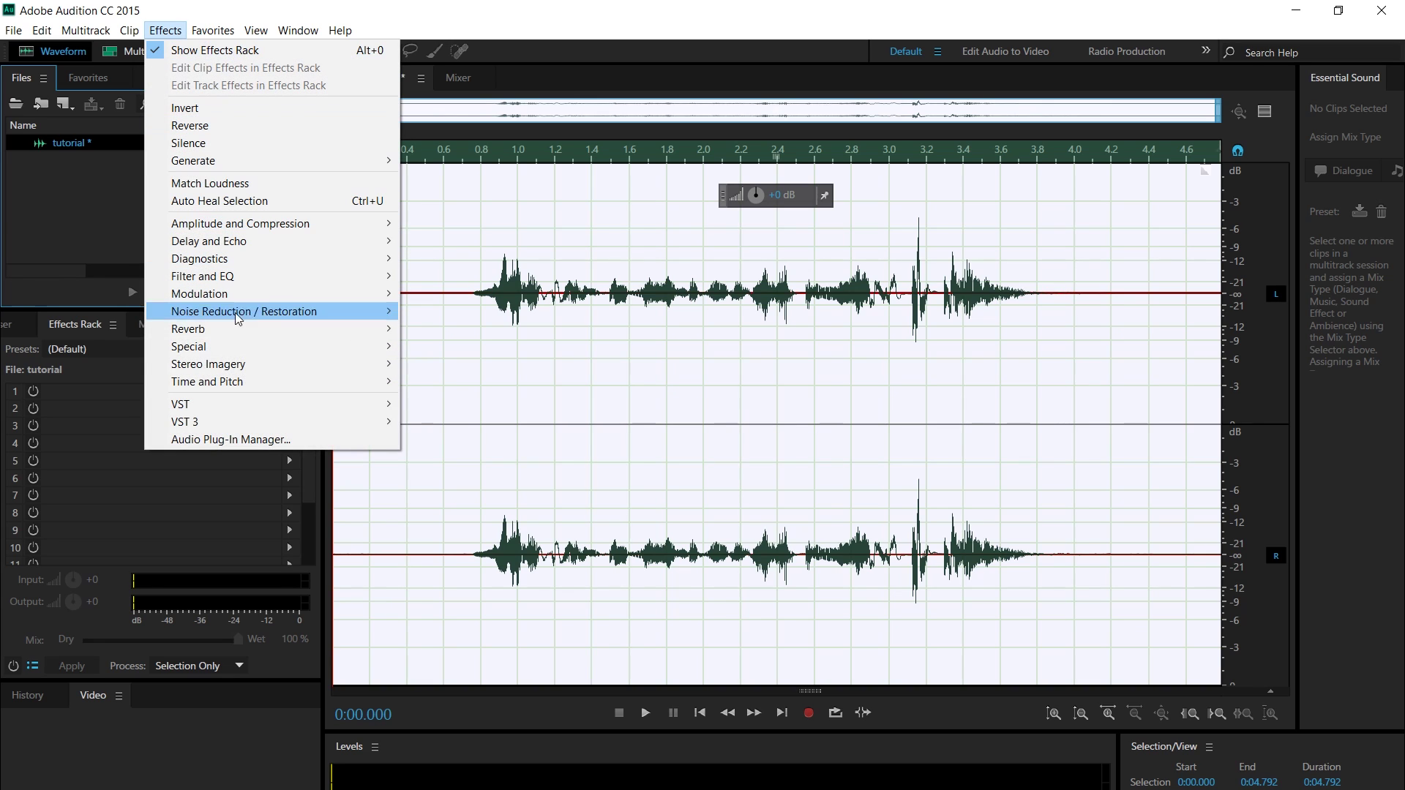
mouse_move(225, 383)
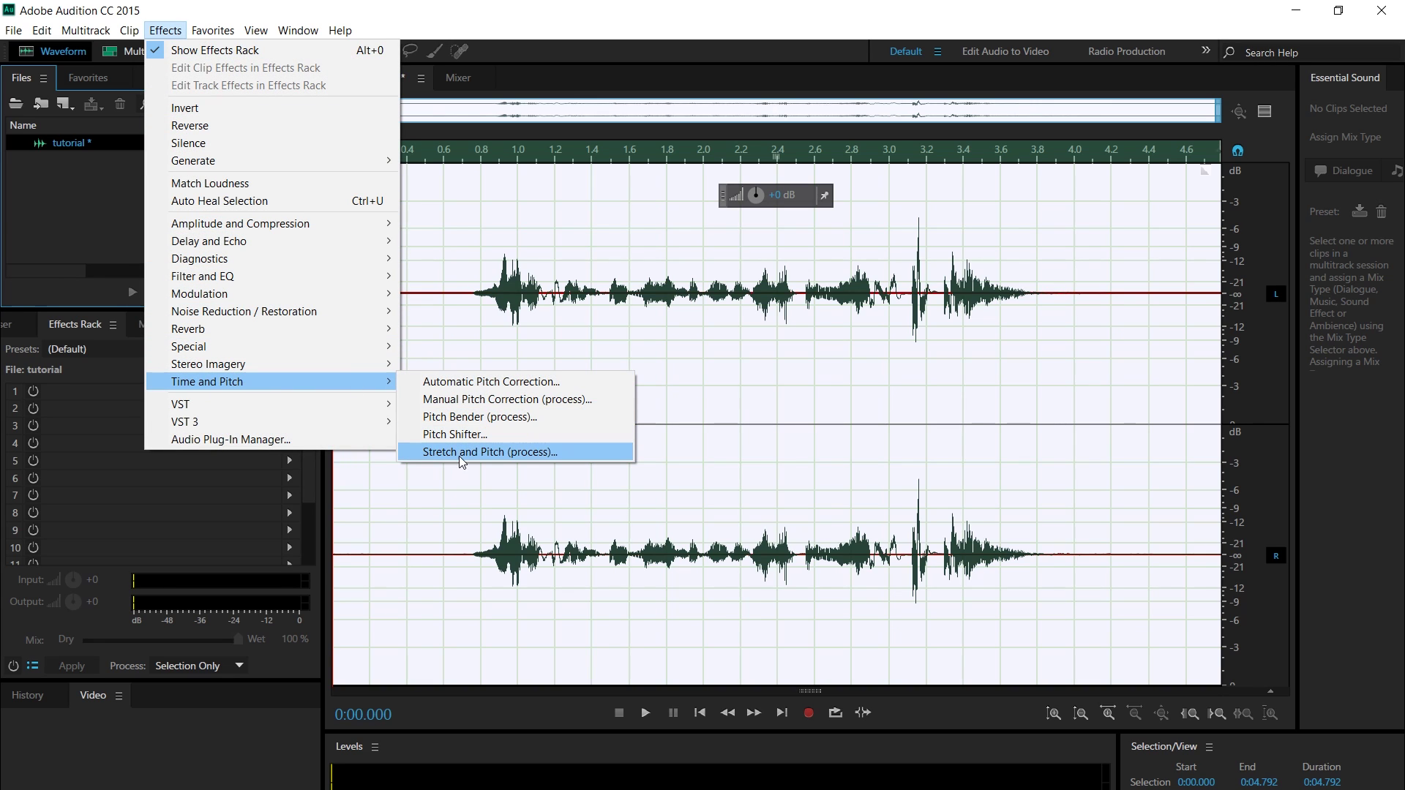
click(499, 452)
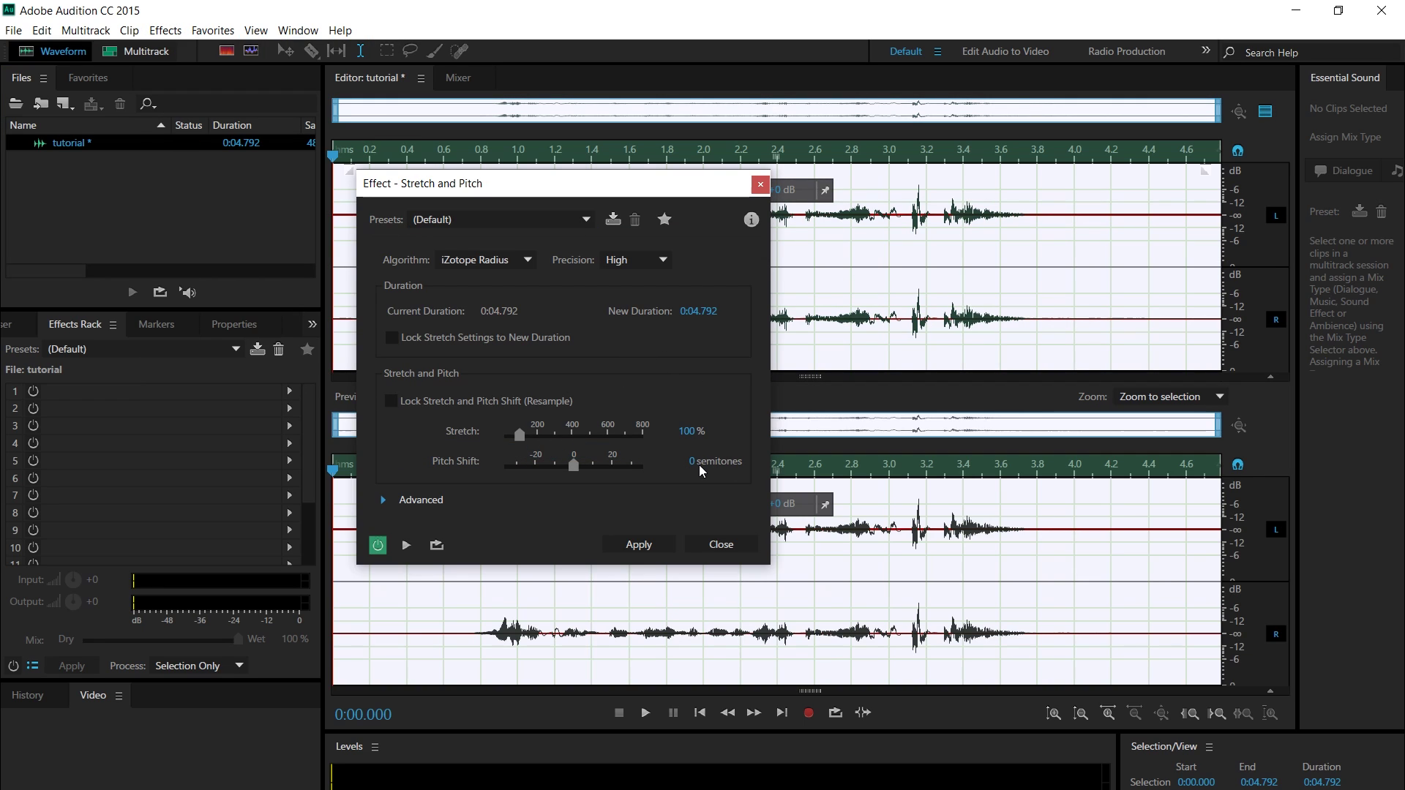
text(-69)
key(Return)
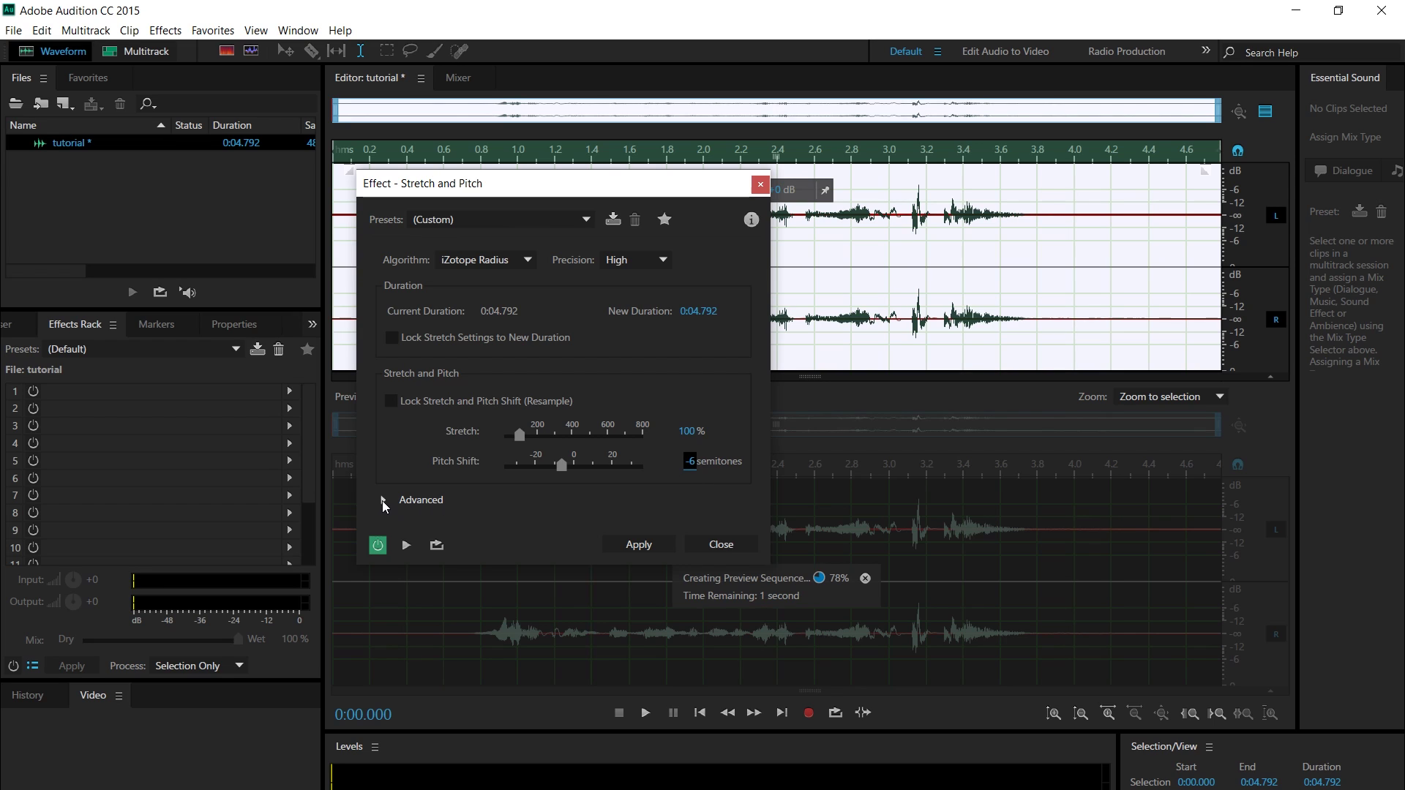
In the advanced pitch options, turn off Vocoder Mode and Preserve Speech Characteristics, and turn on Solo Instrument or Voice
click(384, 503)
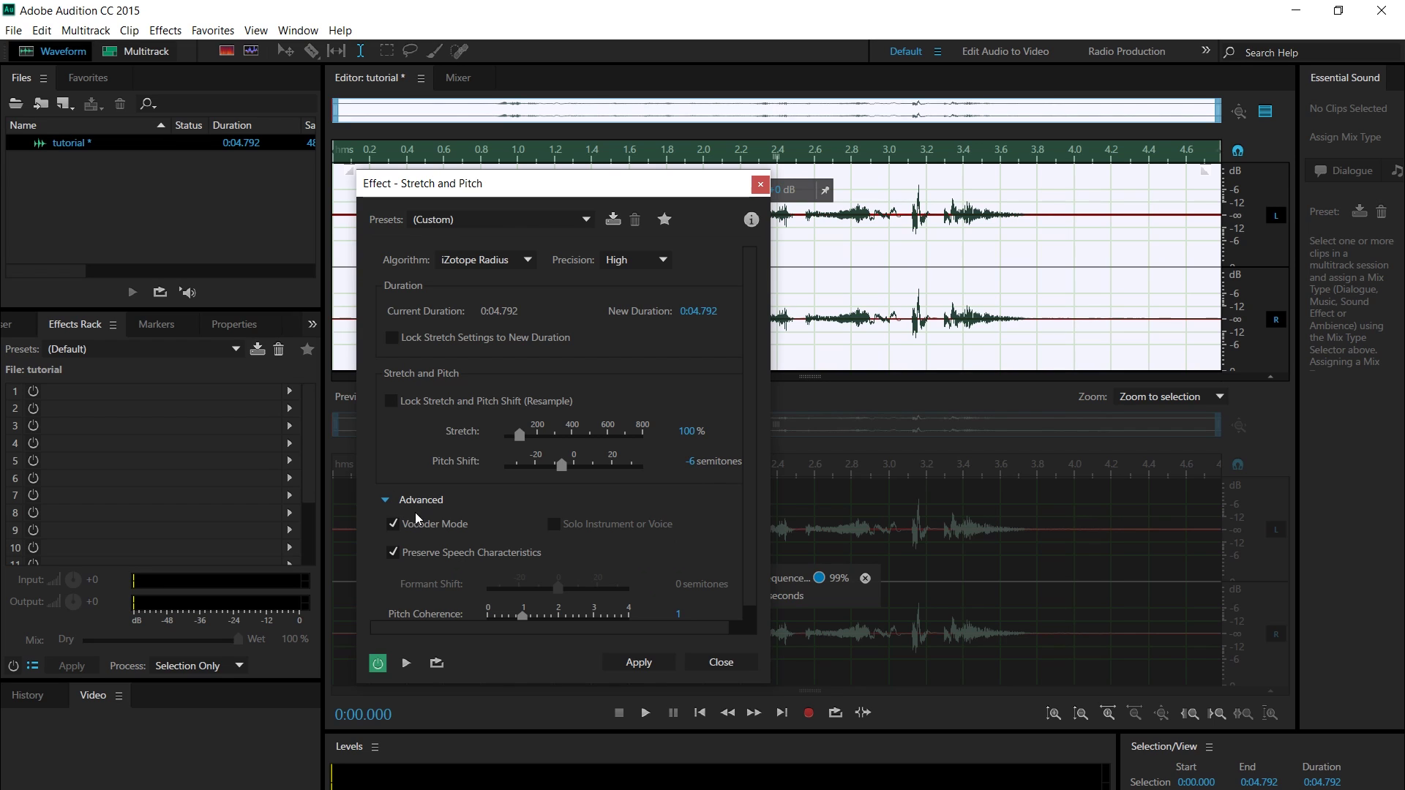
click(391, 524)
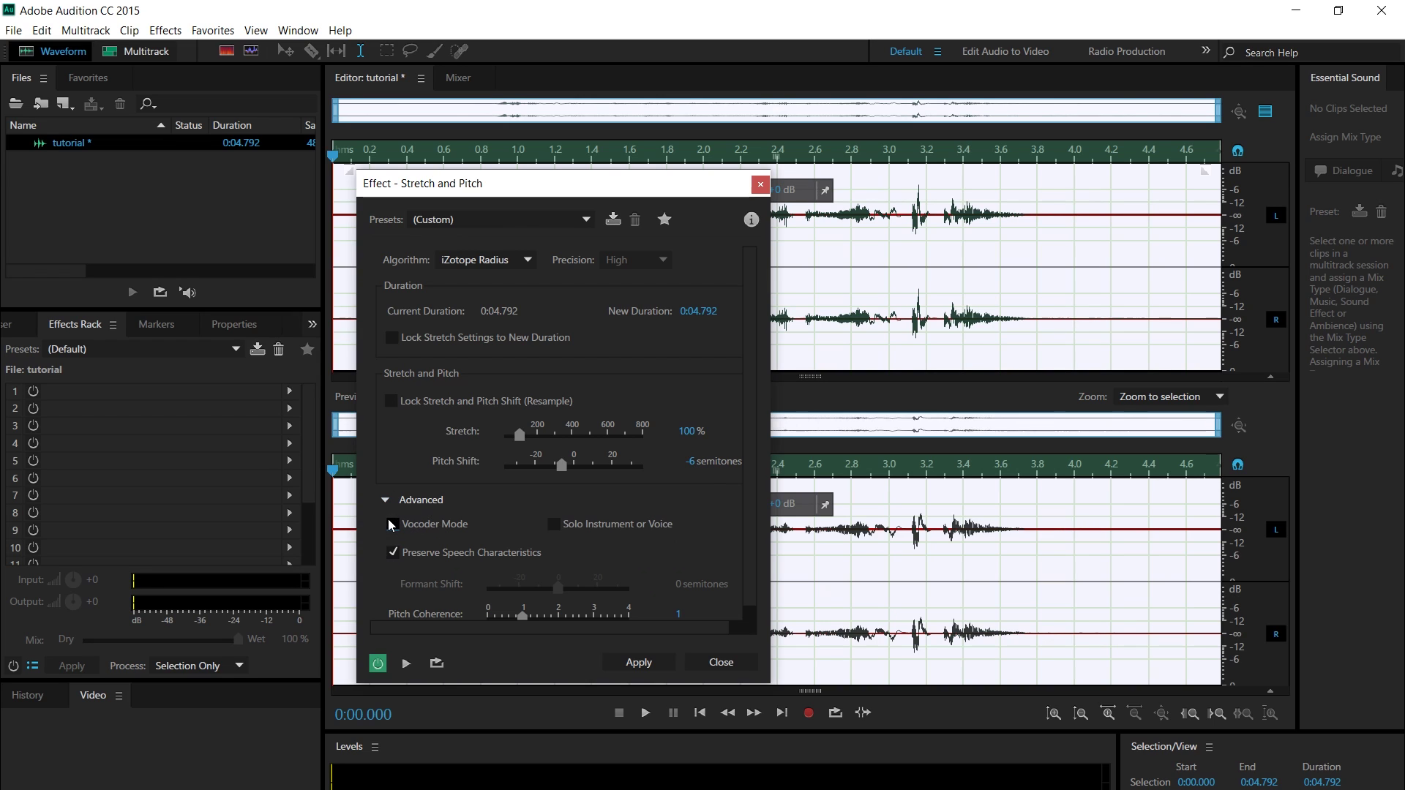
click(396, 554)
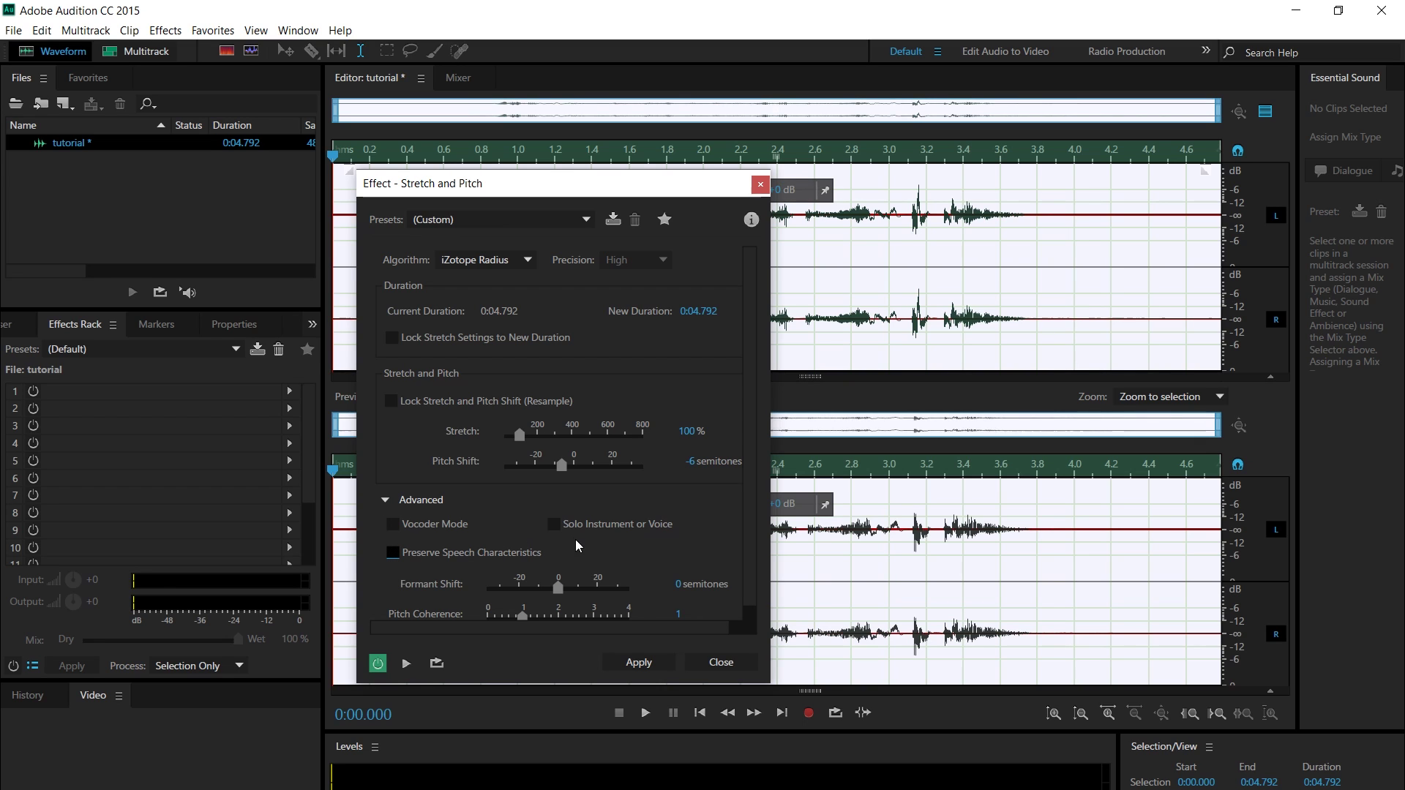
click(554, 525)
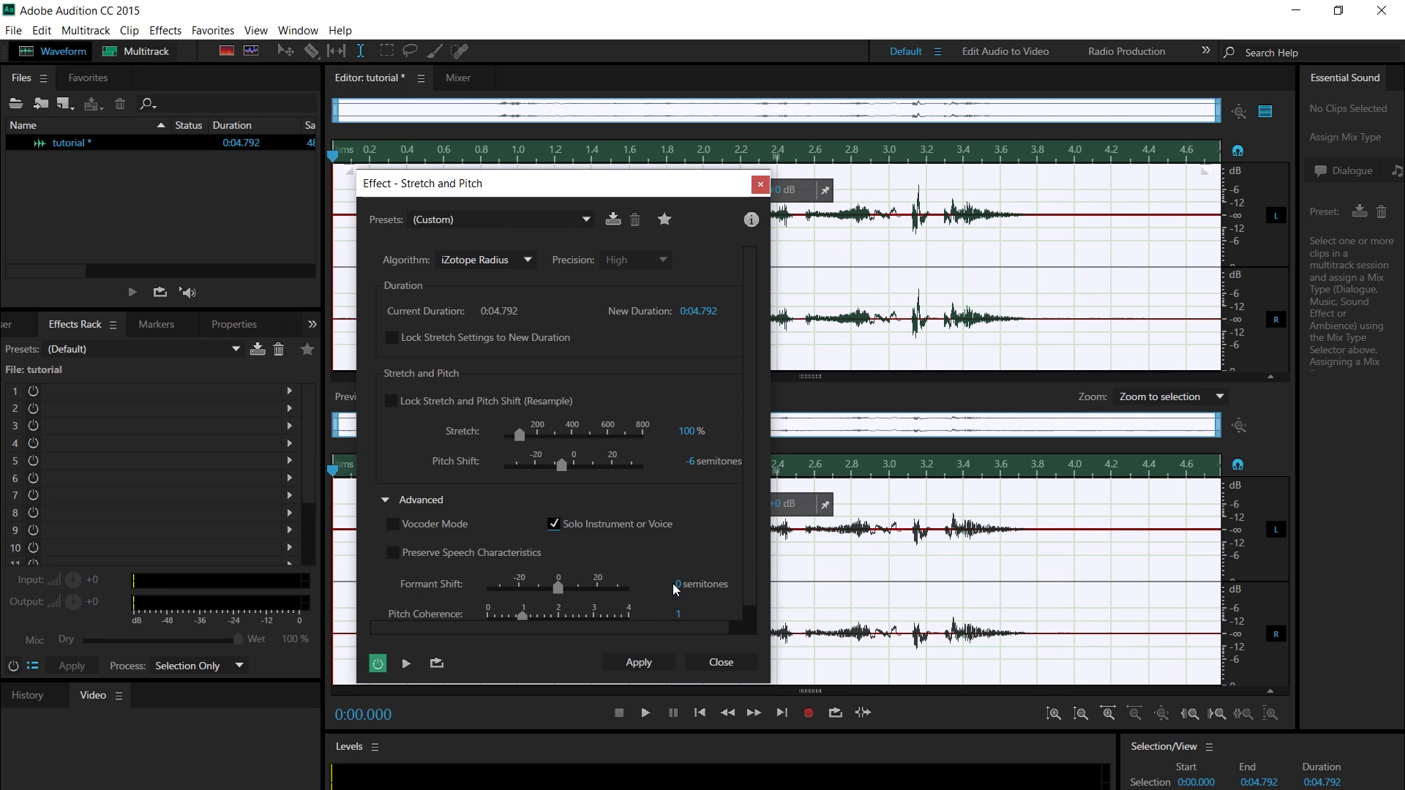
Set the Formant Shift to 32 semitones and the Pitch Coherence to 4, and apply Stretch and Pitch
click(677, 584)
text(32)
key(Return)
click(678, 614)
text(4)
key(Return)
click(638, 663)
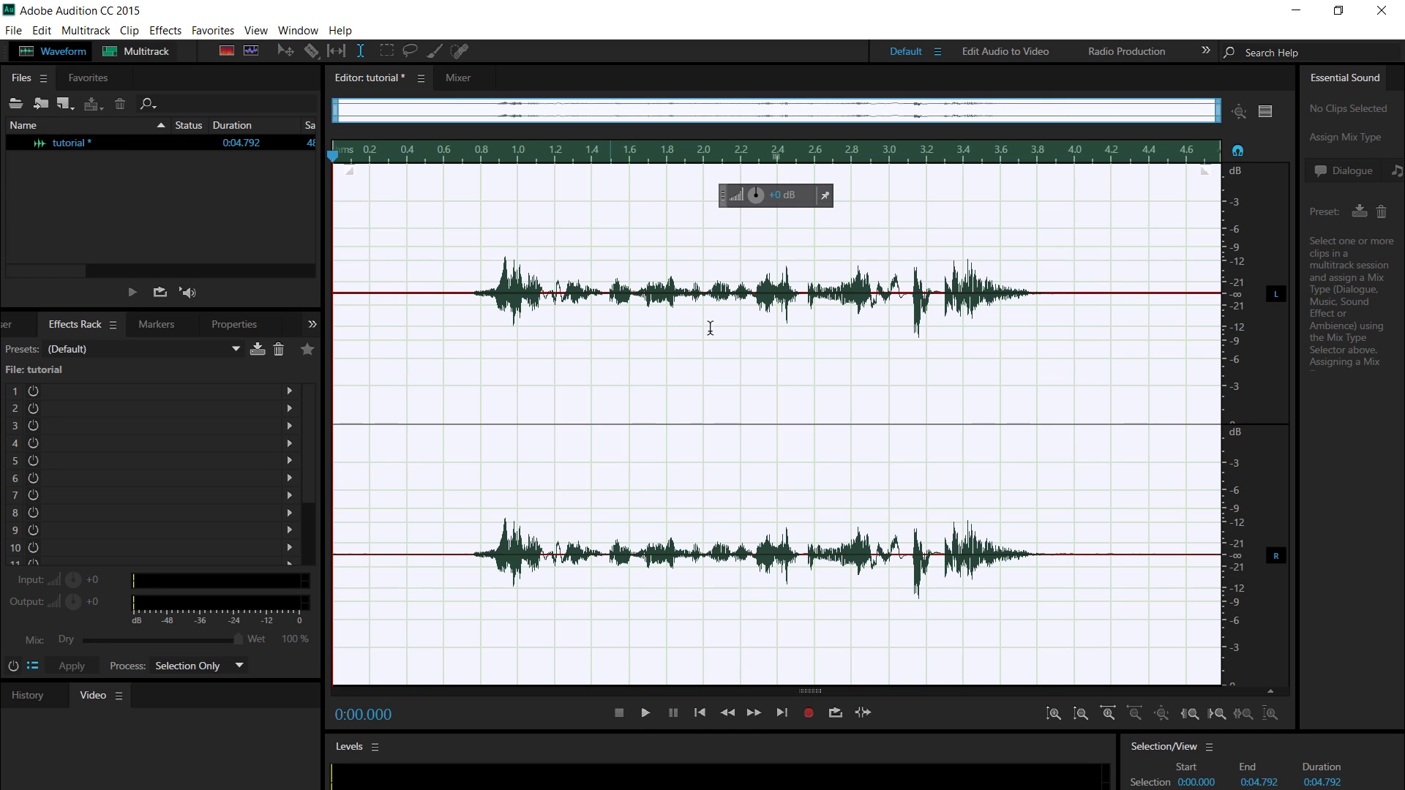
Apply a Full Reverb using the Lecture Hall preset with the Dry output level set to 80%
click(182, 35)
mouse_move(268, 333)
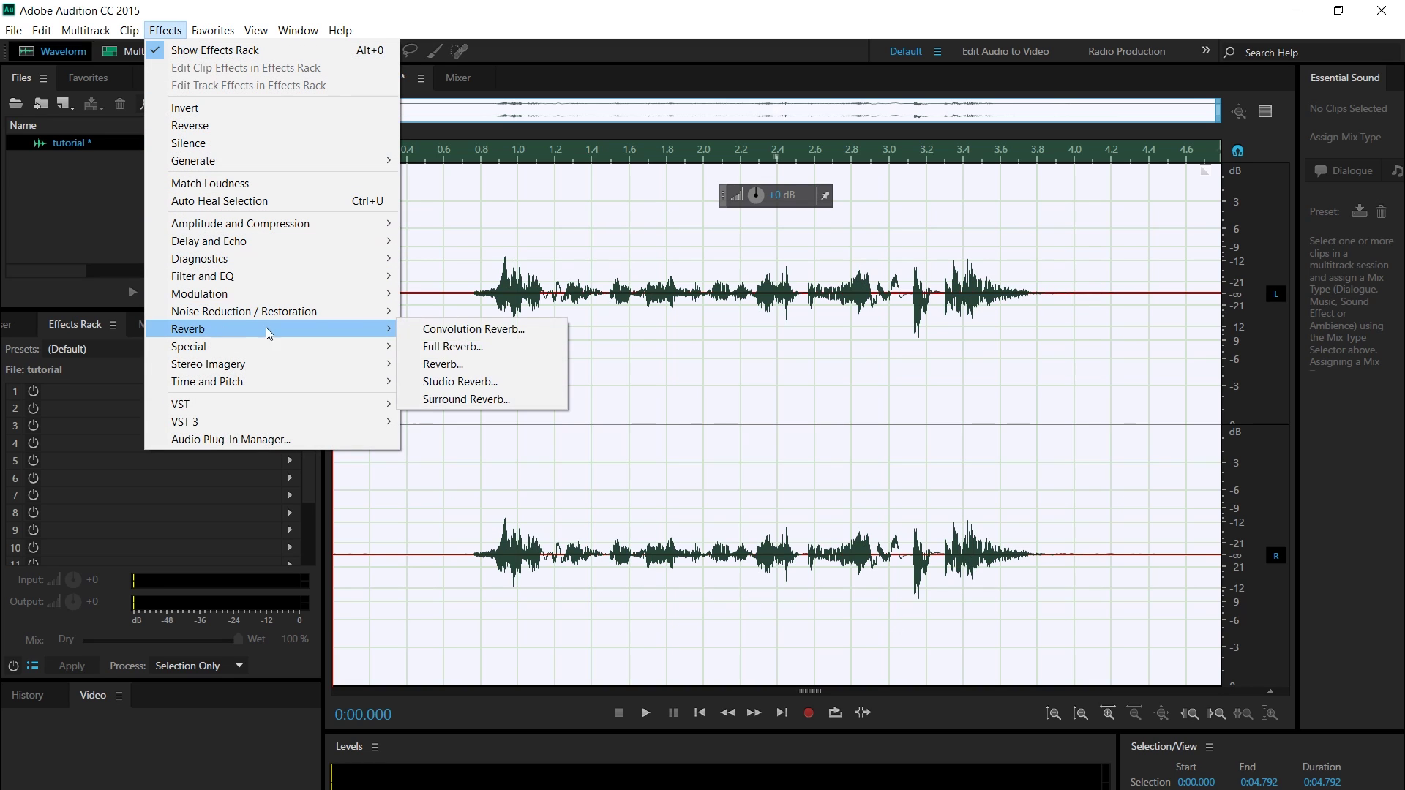
click(438, 347)
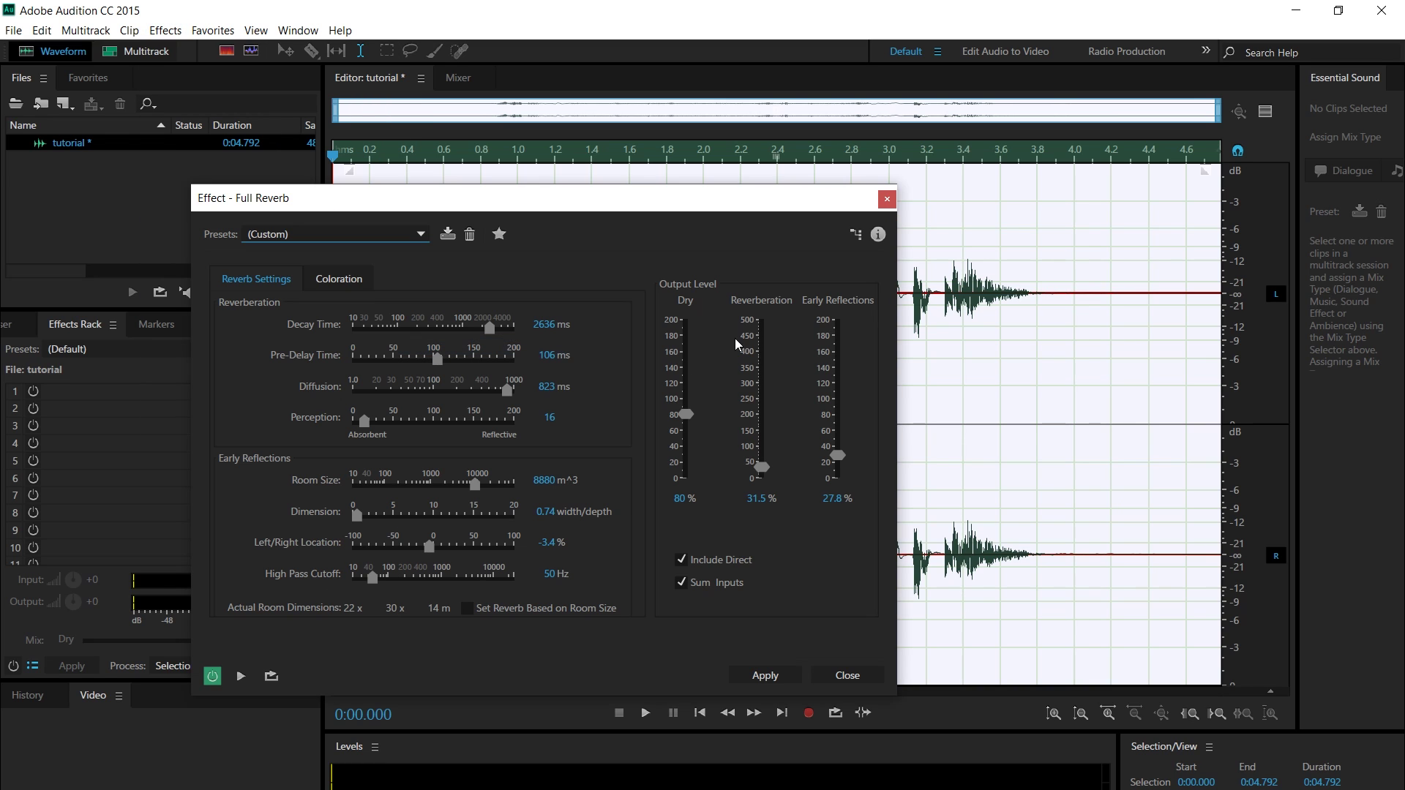
click(370, 233)
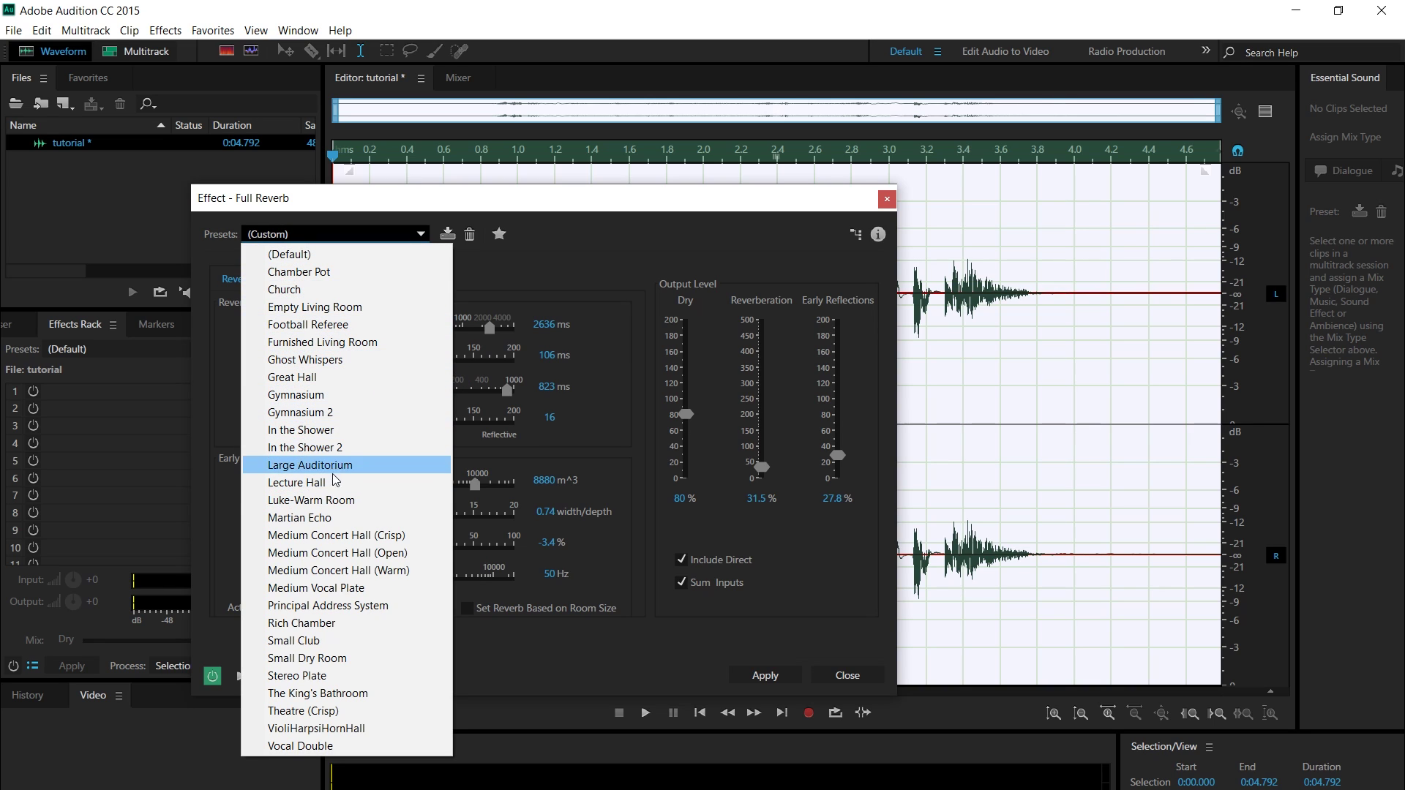
click(296, 484)
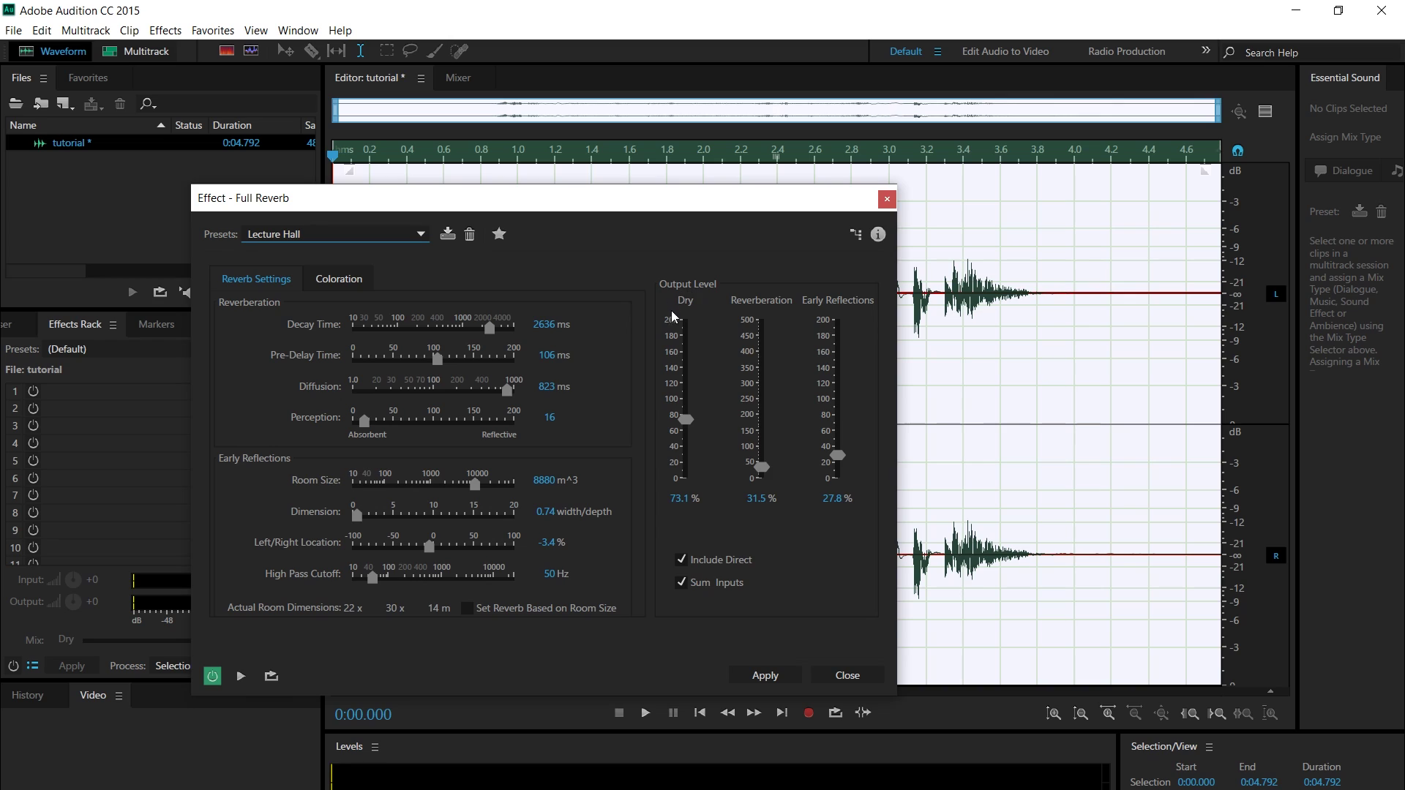
click(680, 499)
text(80)
key(Return)
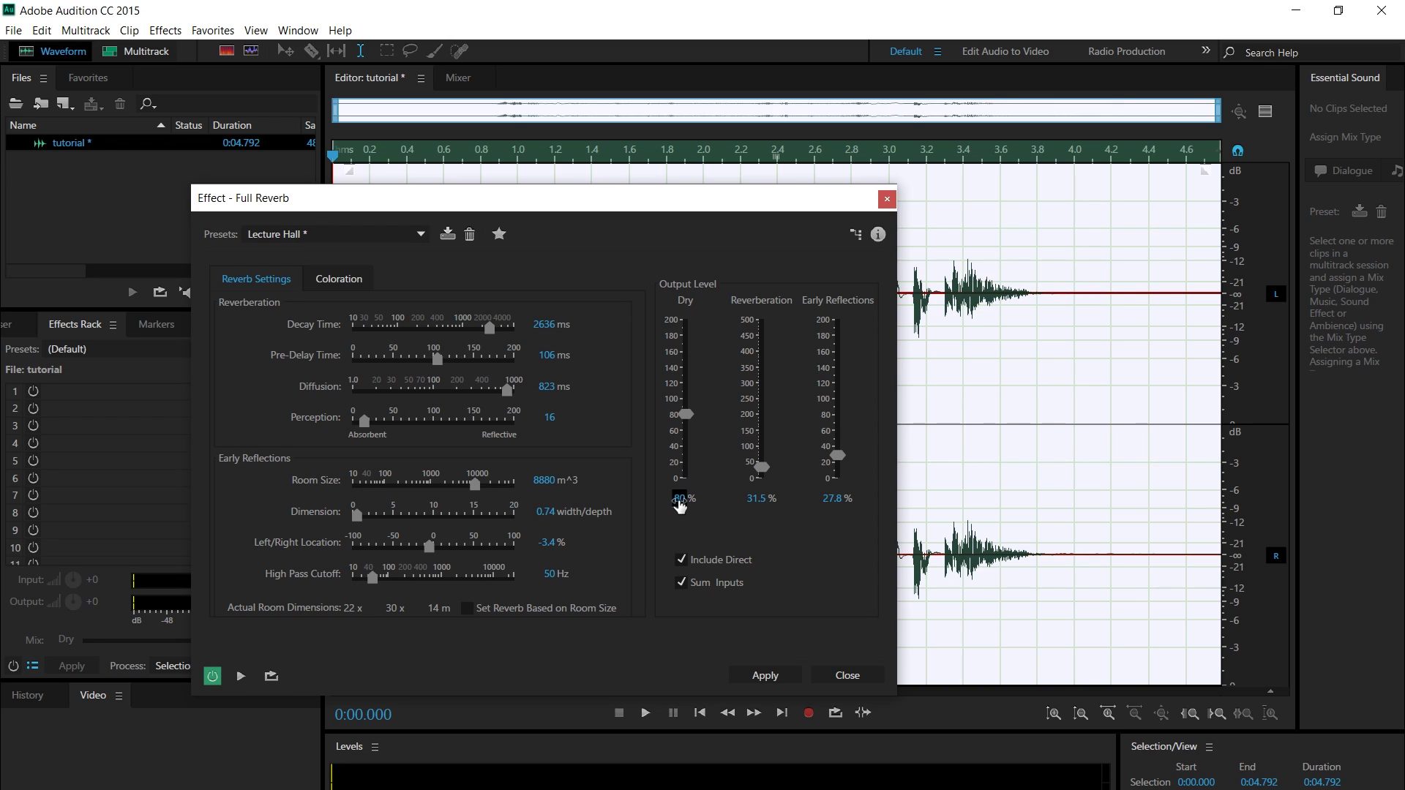
click(789, 678)
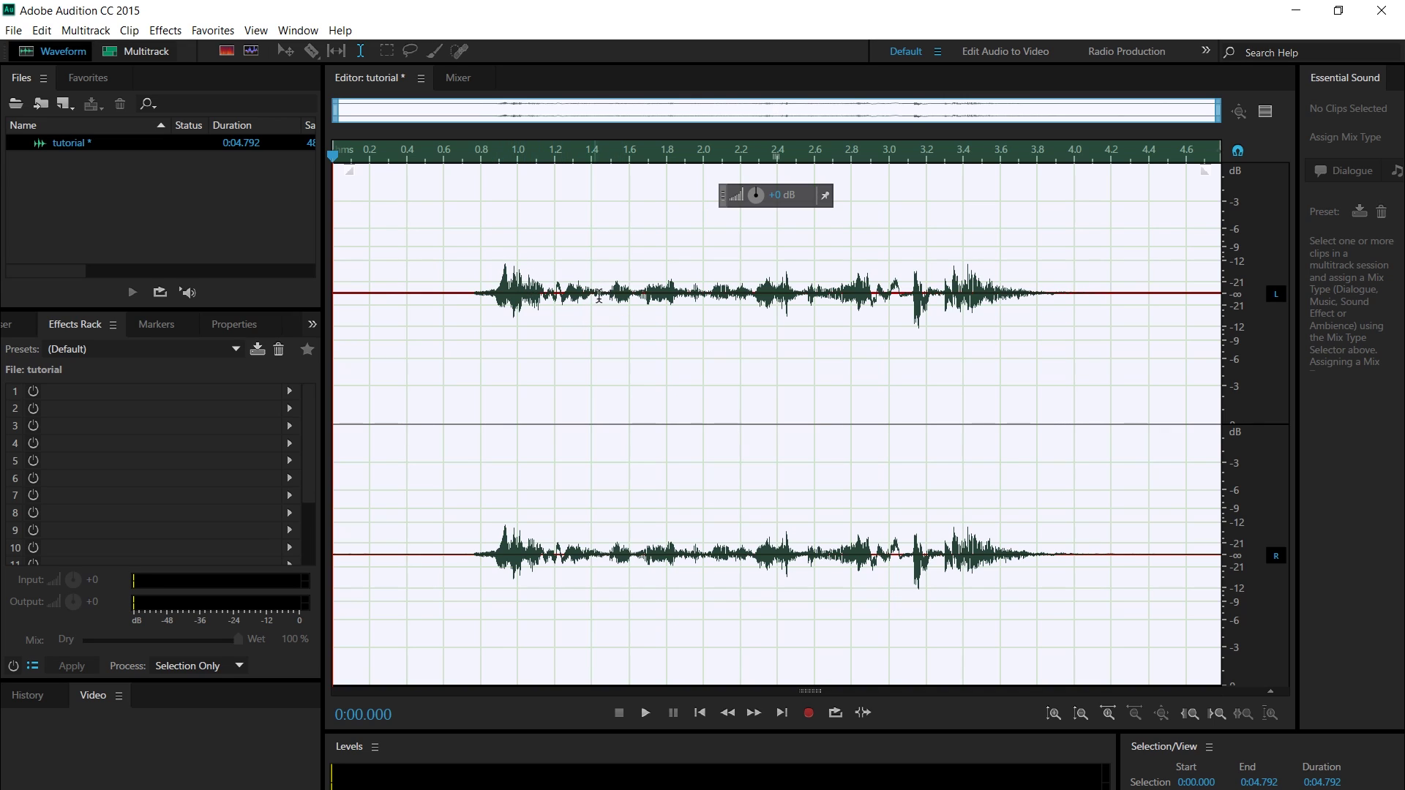
Amplify both channels of the recording by 15 dB
click(175, 32)
mouse_move(262, 231)
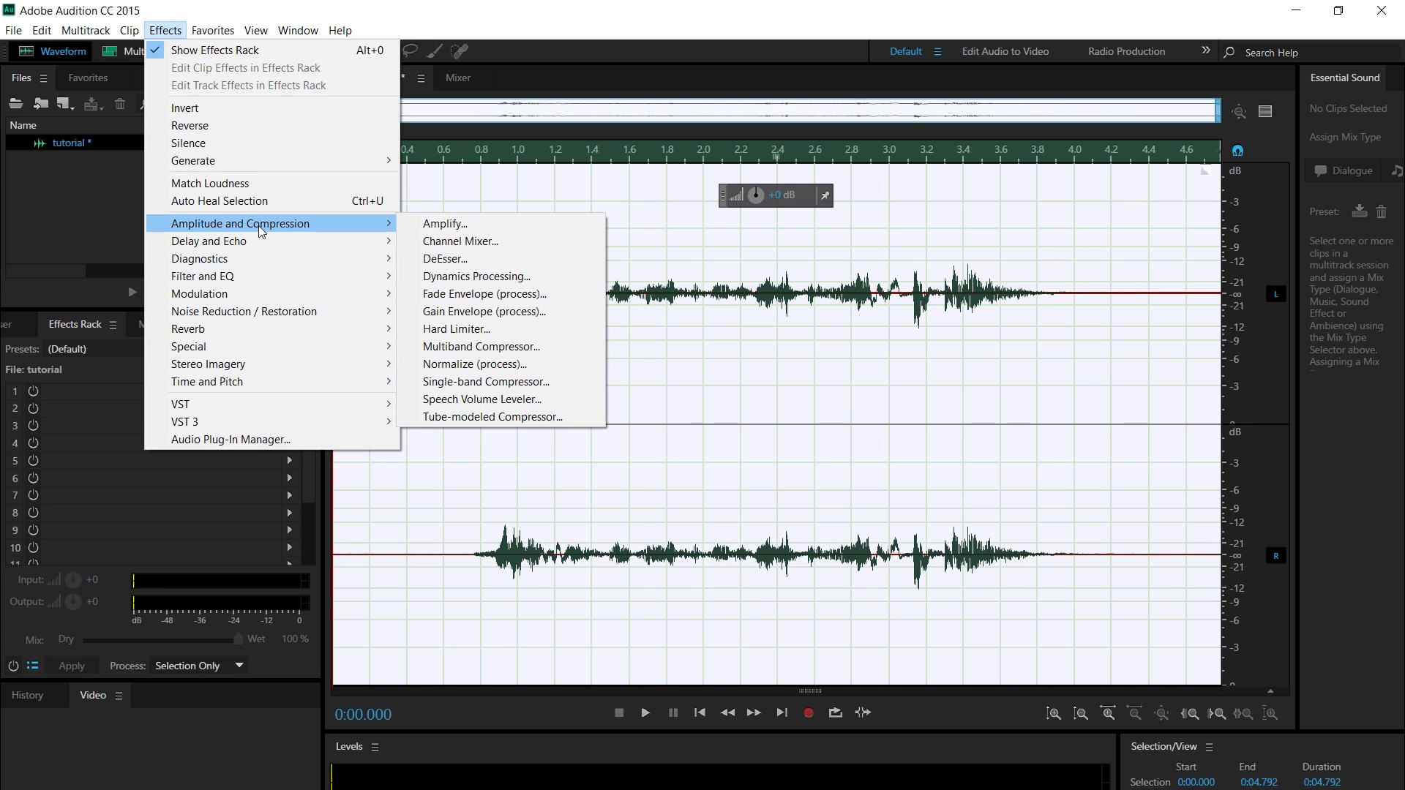
click(439, 224)
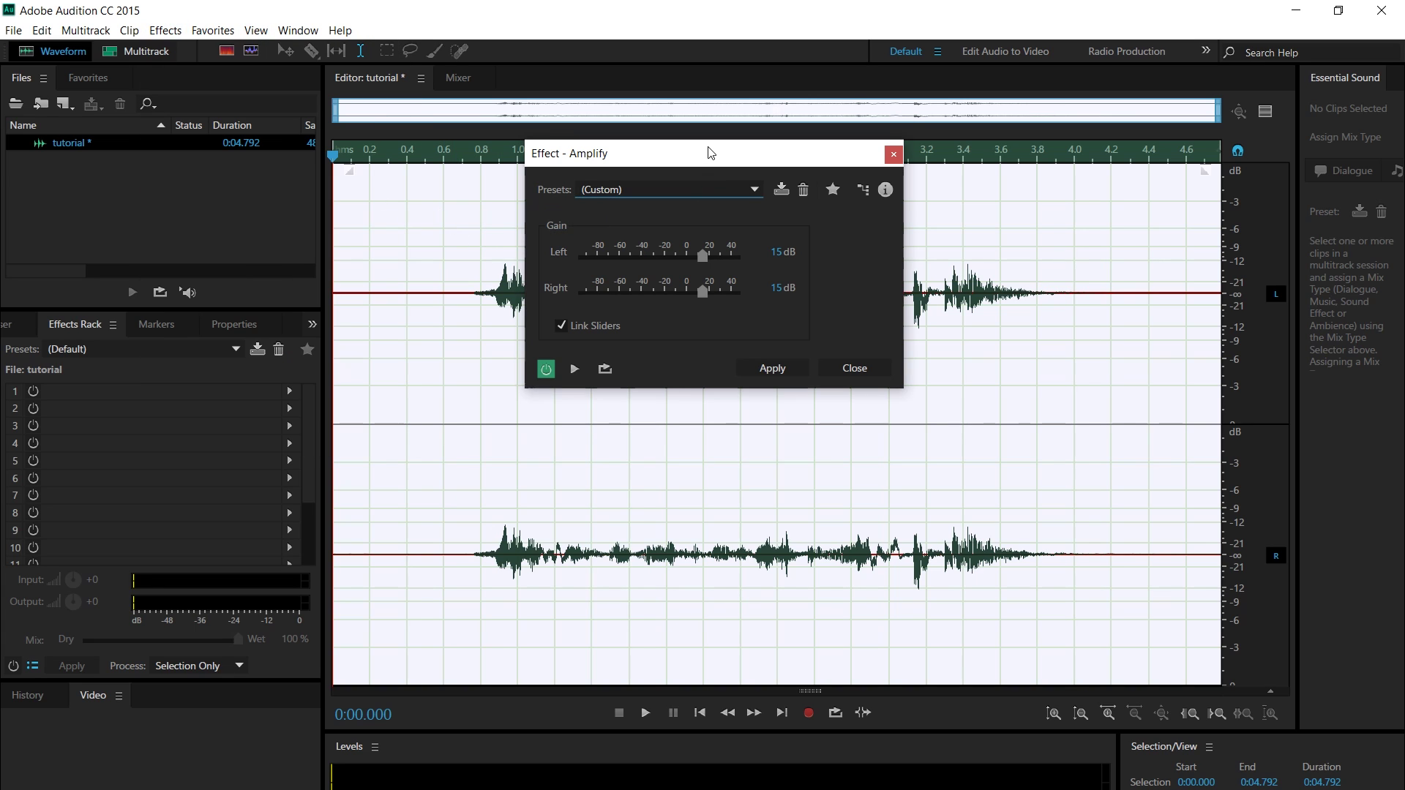
drag(710, 152, 582, 155)
click(666, 374)
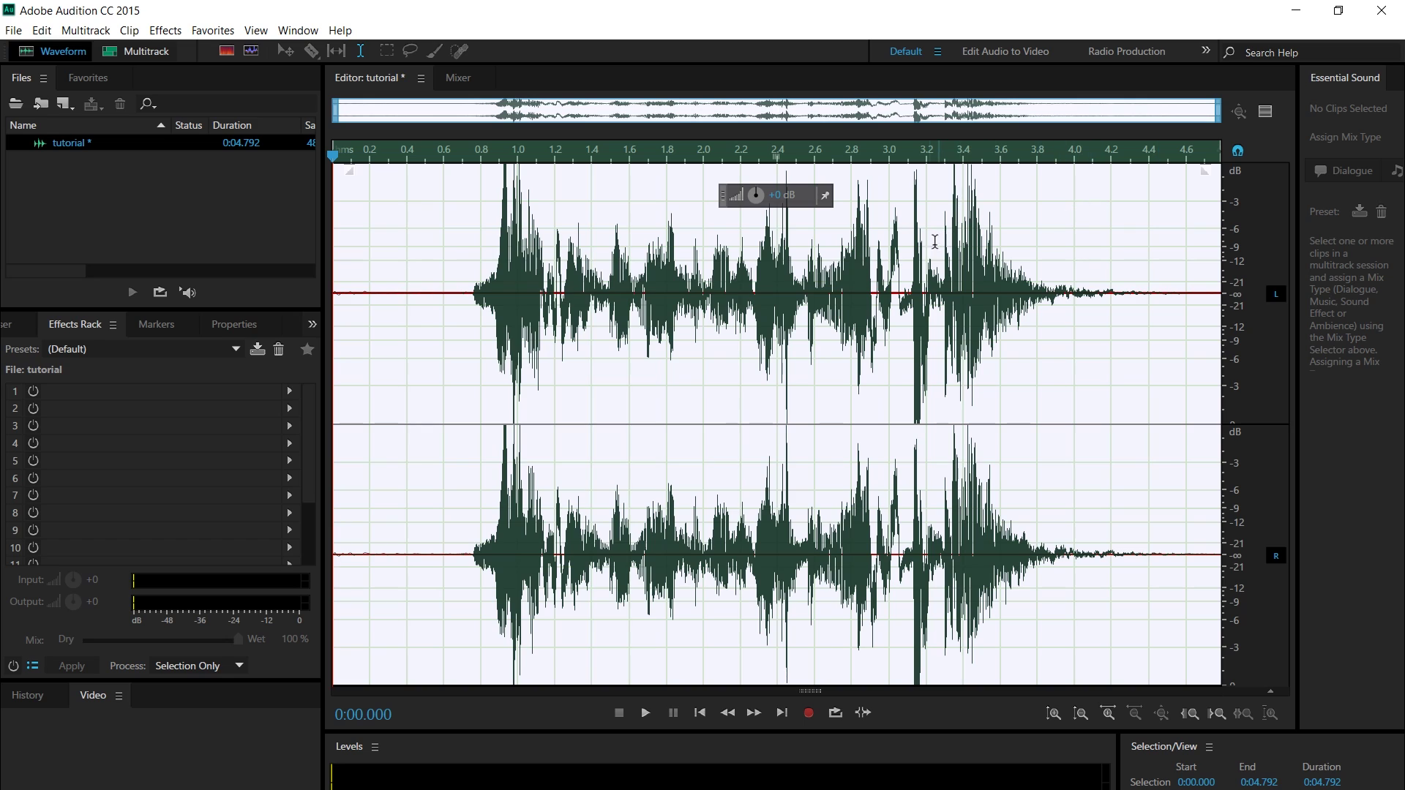
Apply a Hard Limiter to the recording with a Maximum Amplitude of -1 dB
click(177, 34)
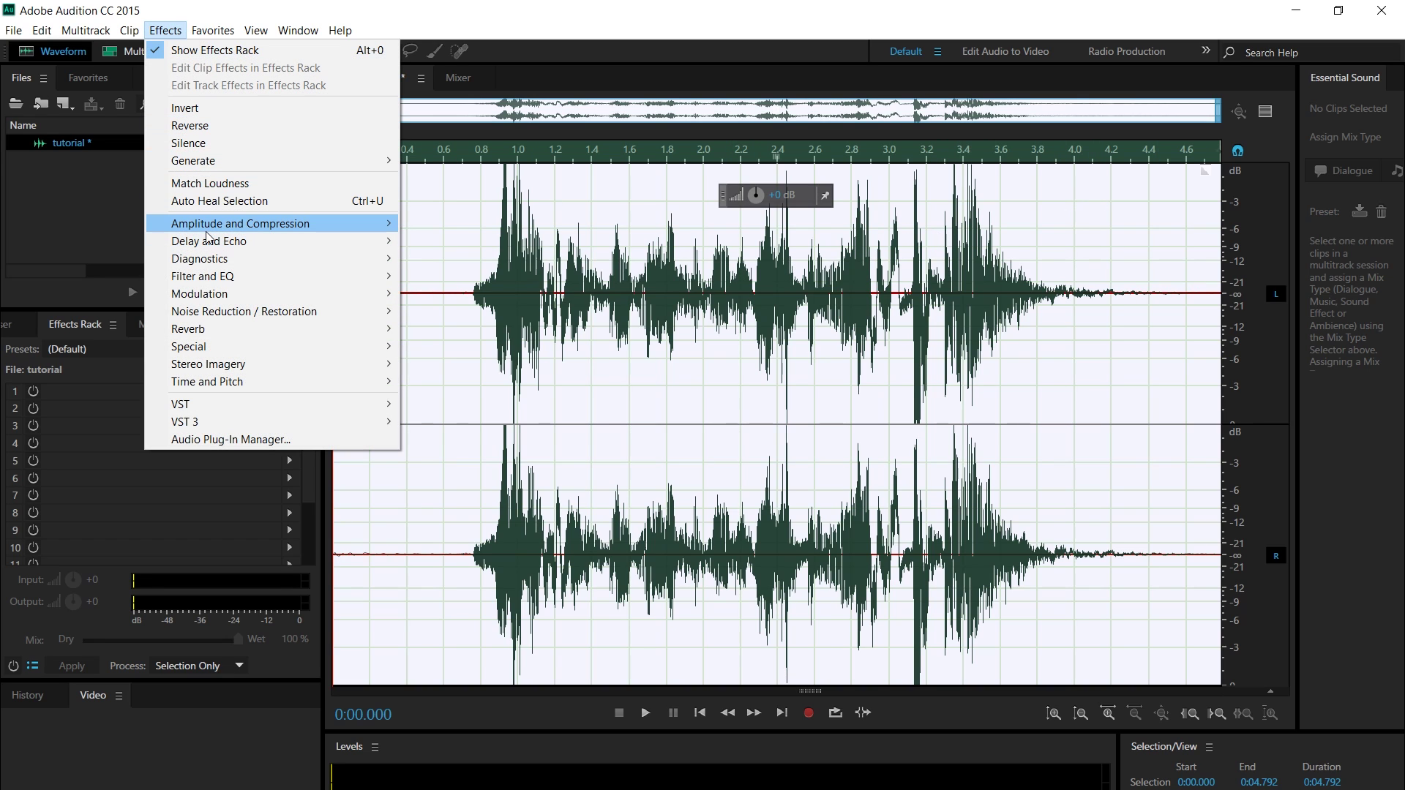
mouse_move(333, 227)
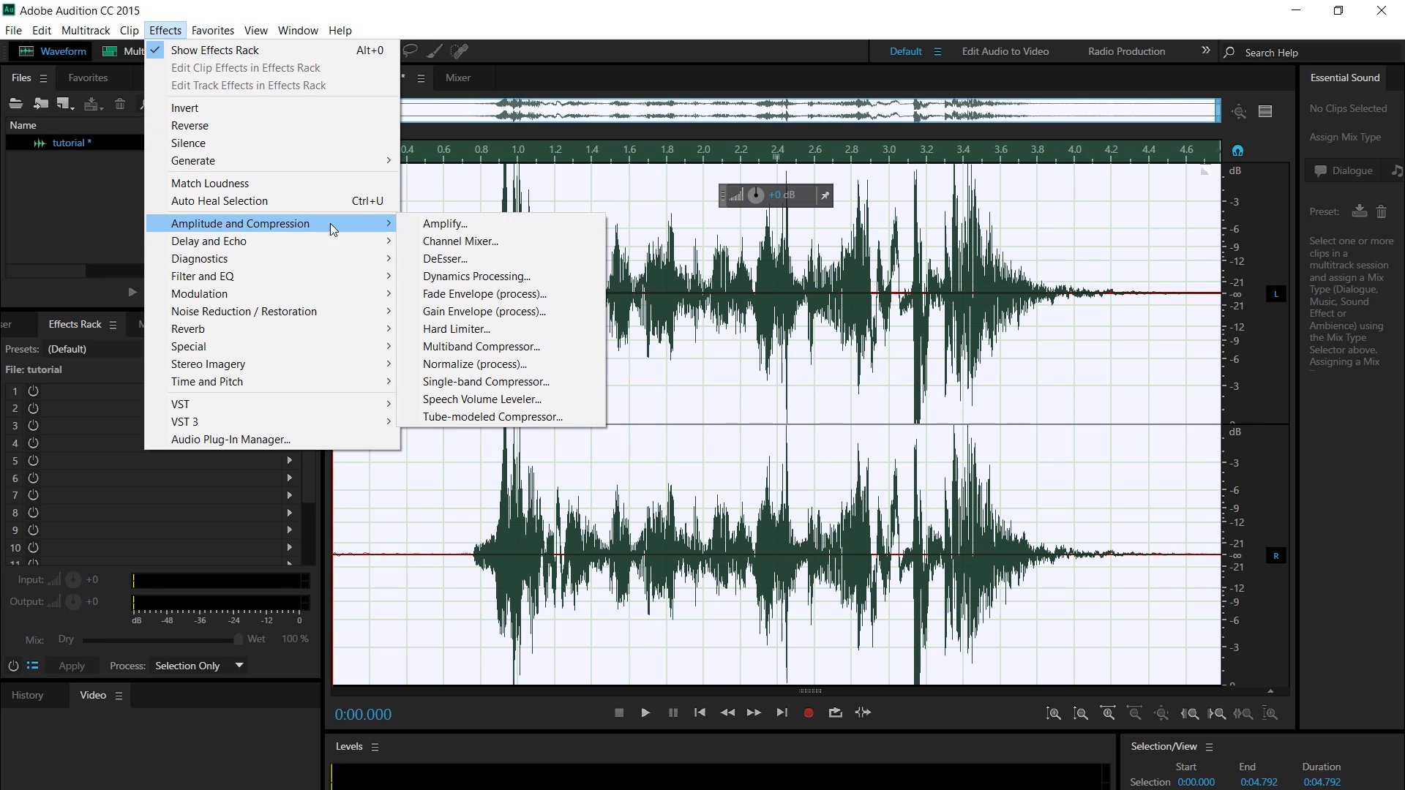
click(457, 329)
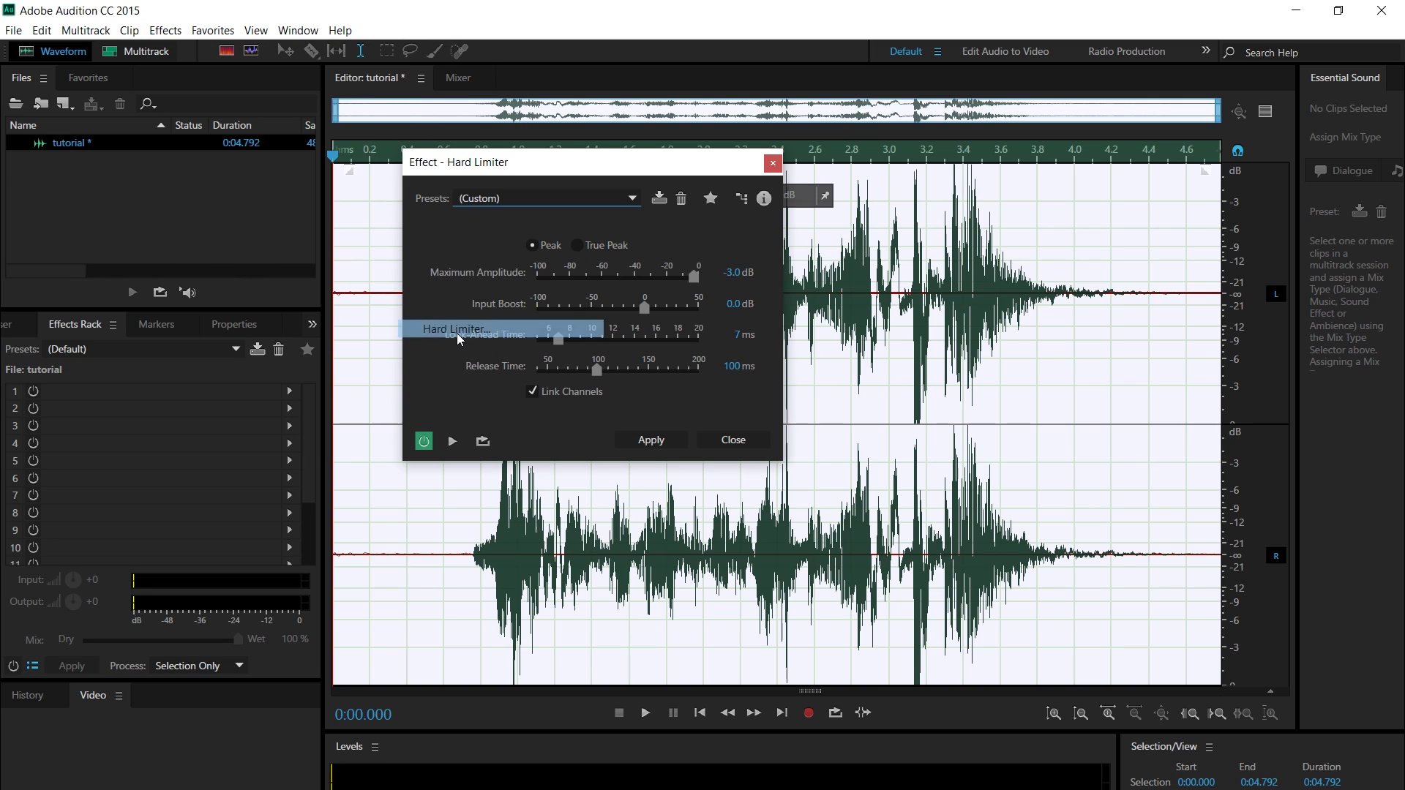
click(732, 278)
text(-1)
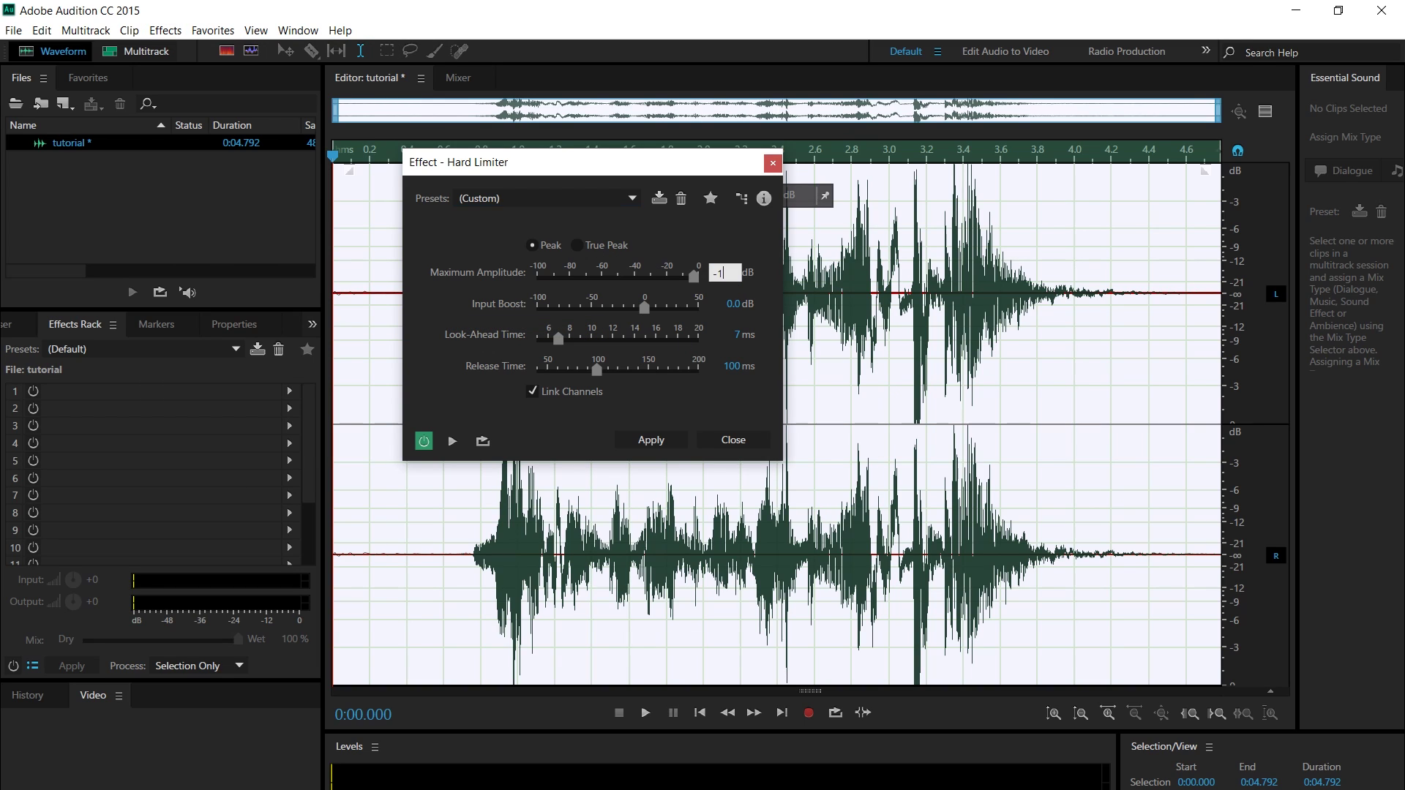
click(648, 440)
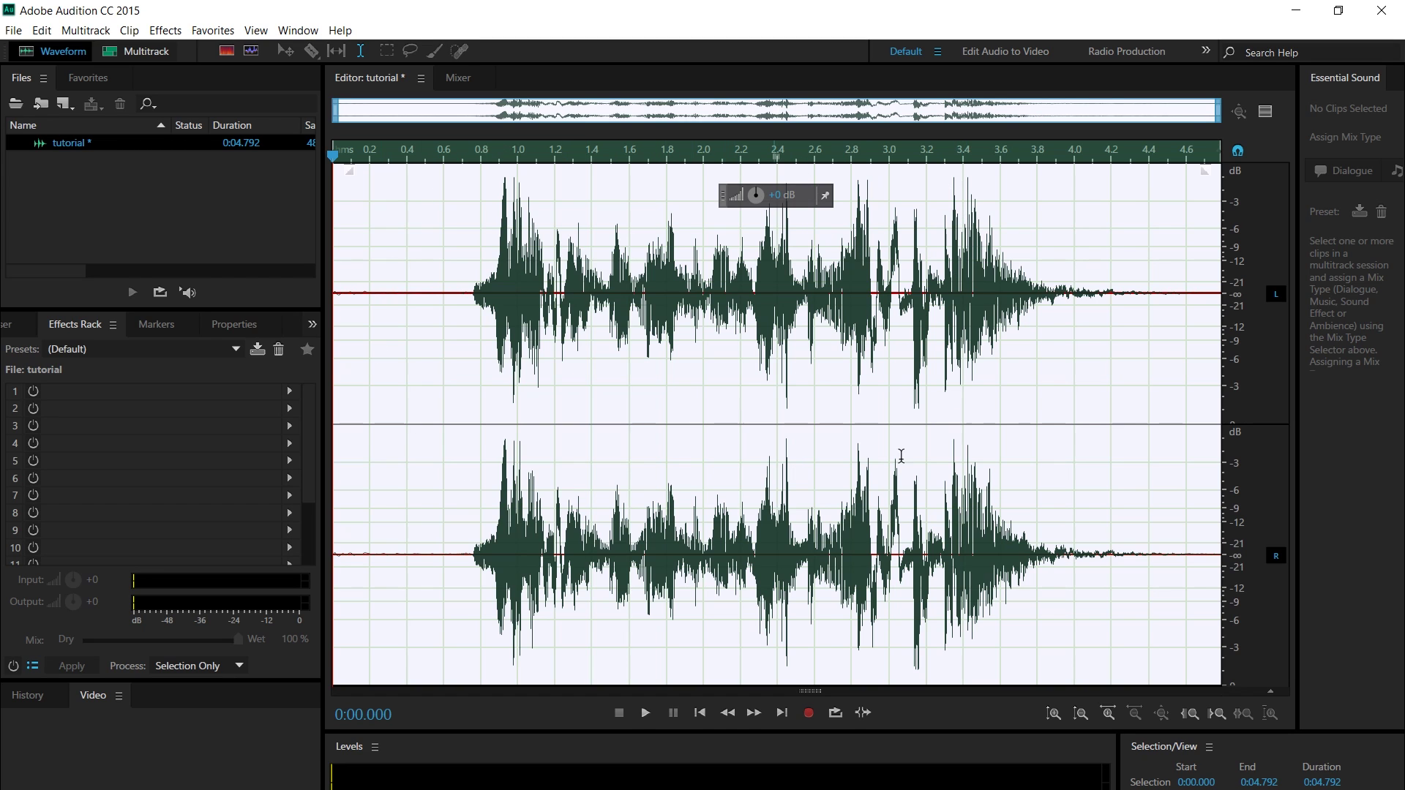
Play the processed voice recording from near its start to the end, and select the silence at its beginning
click(443, 322)
click(343, 308)
key(space)
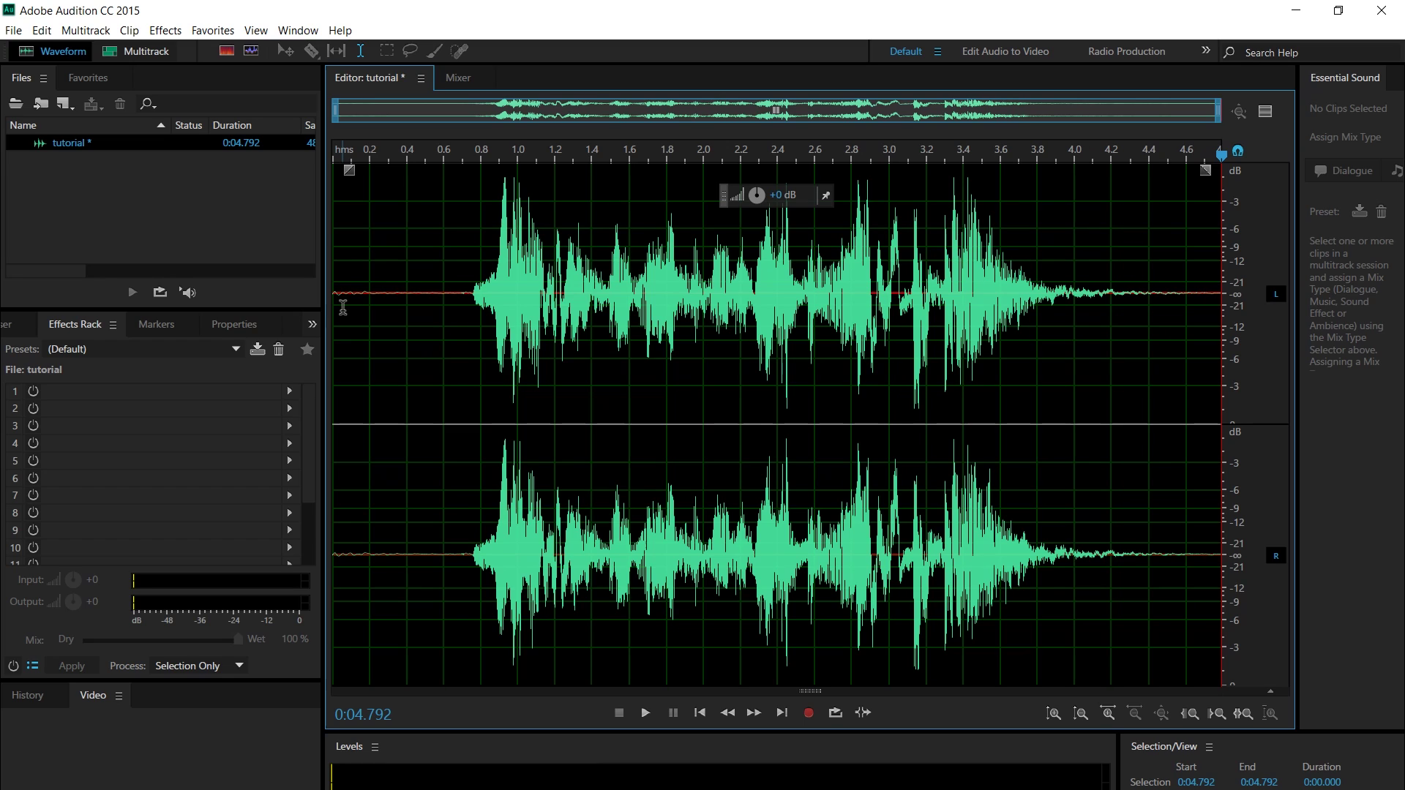
drag(412, 367, 235, 387)
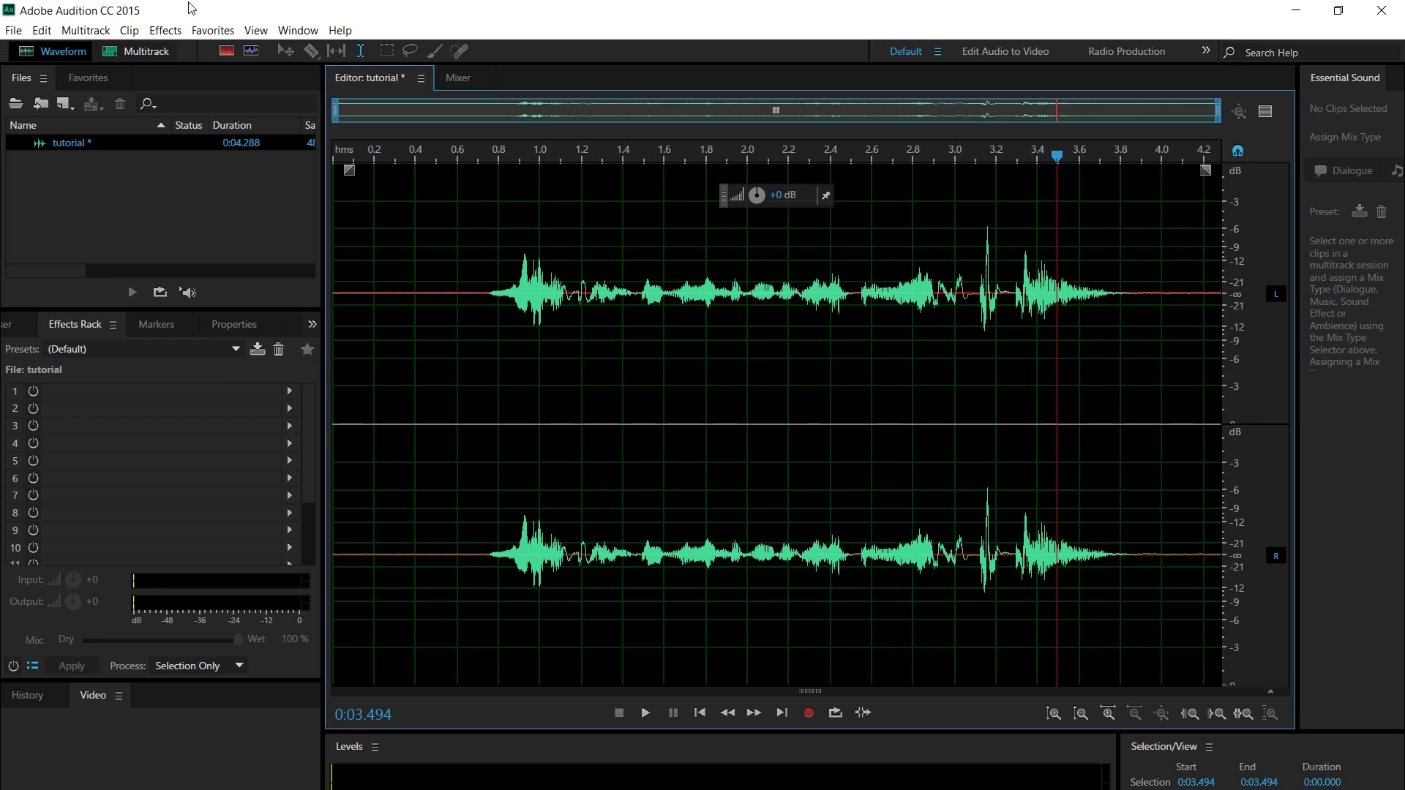
Open the Mastering effect for the voice recording and load its (Default) preset
click(166, 31)
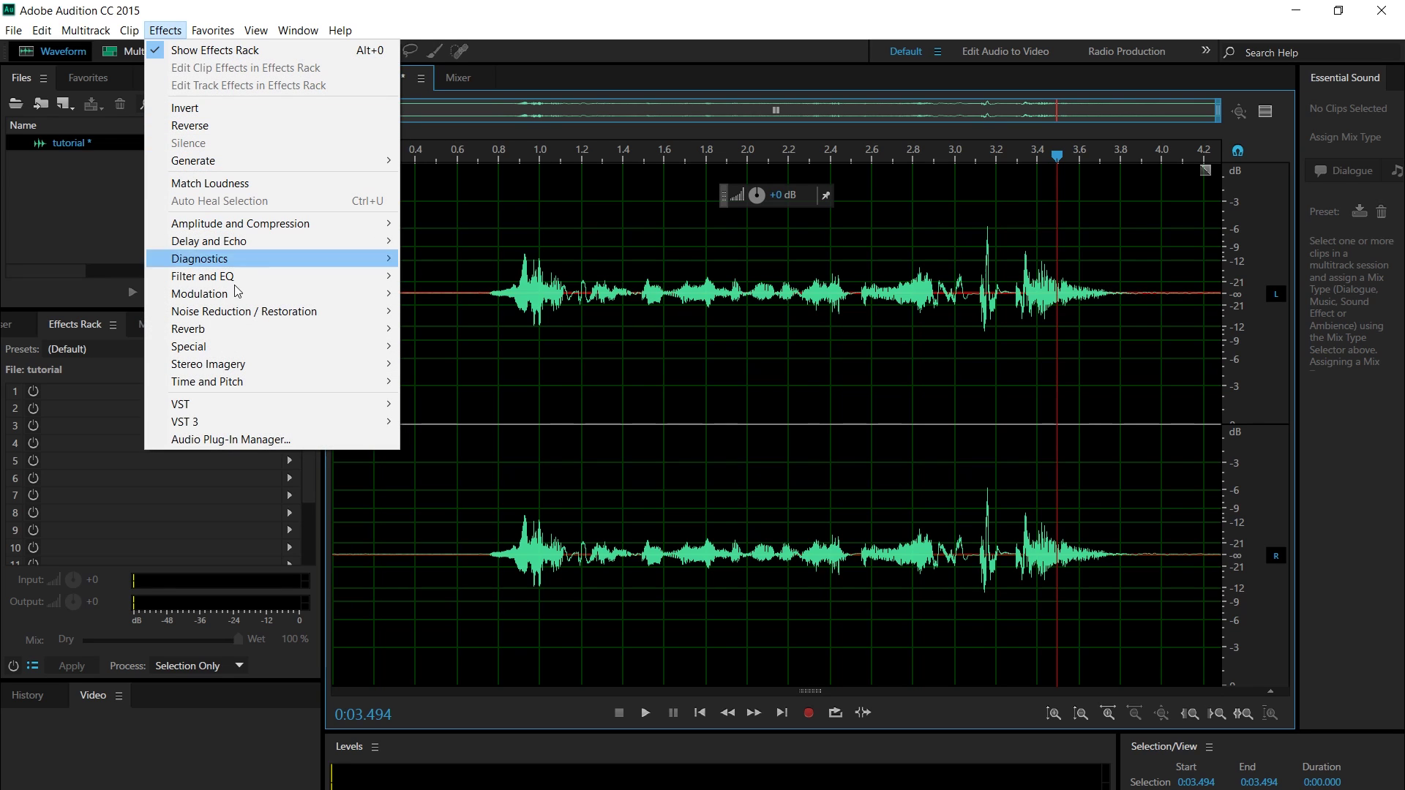
mouse_move(186, 350)
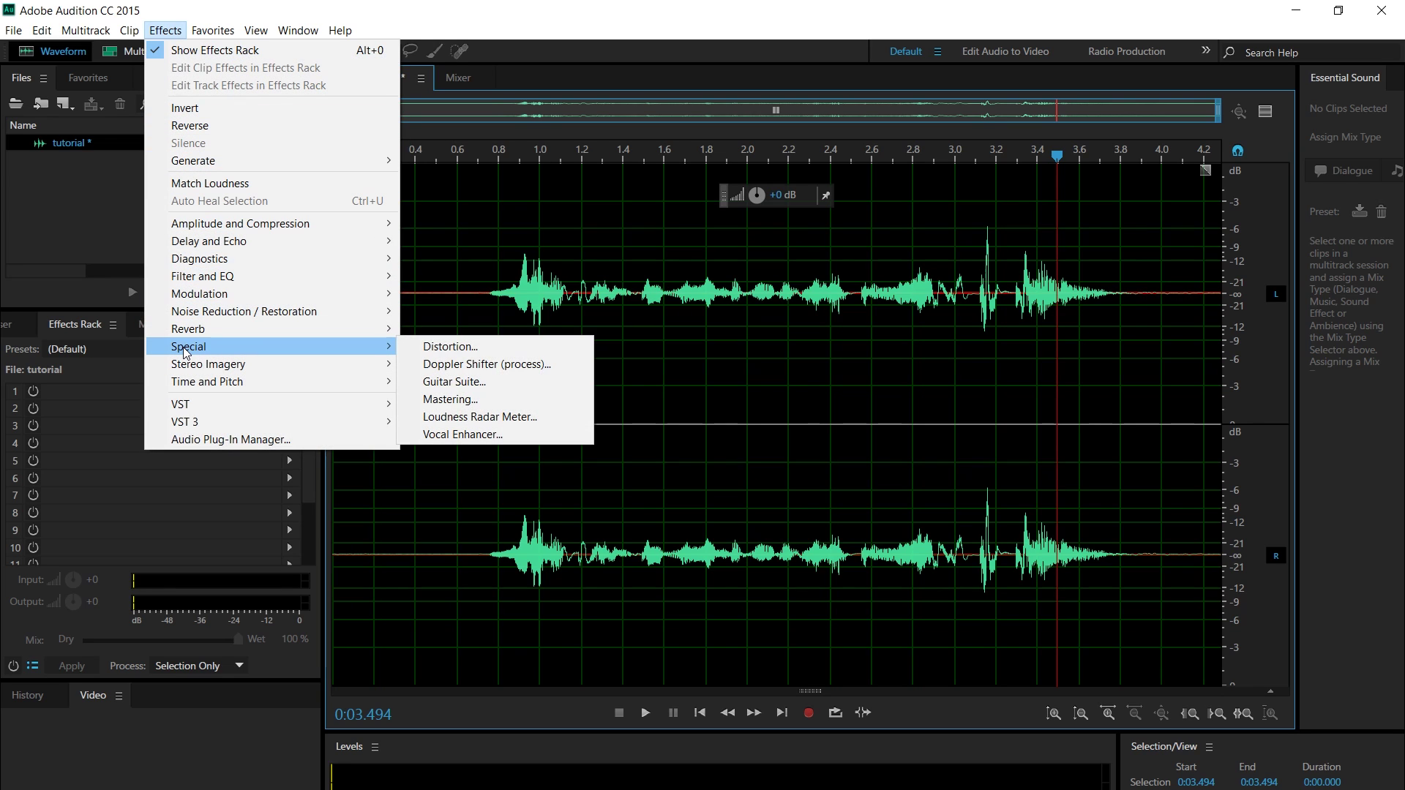
click(435, 401)
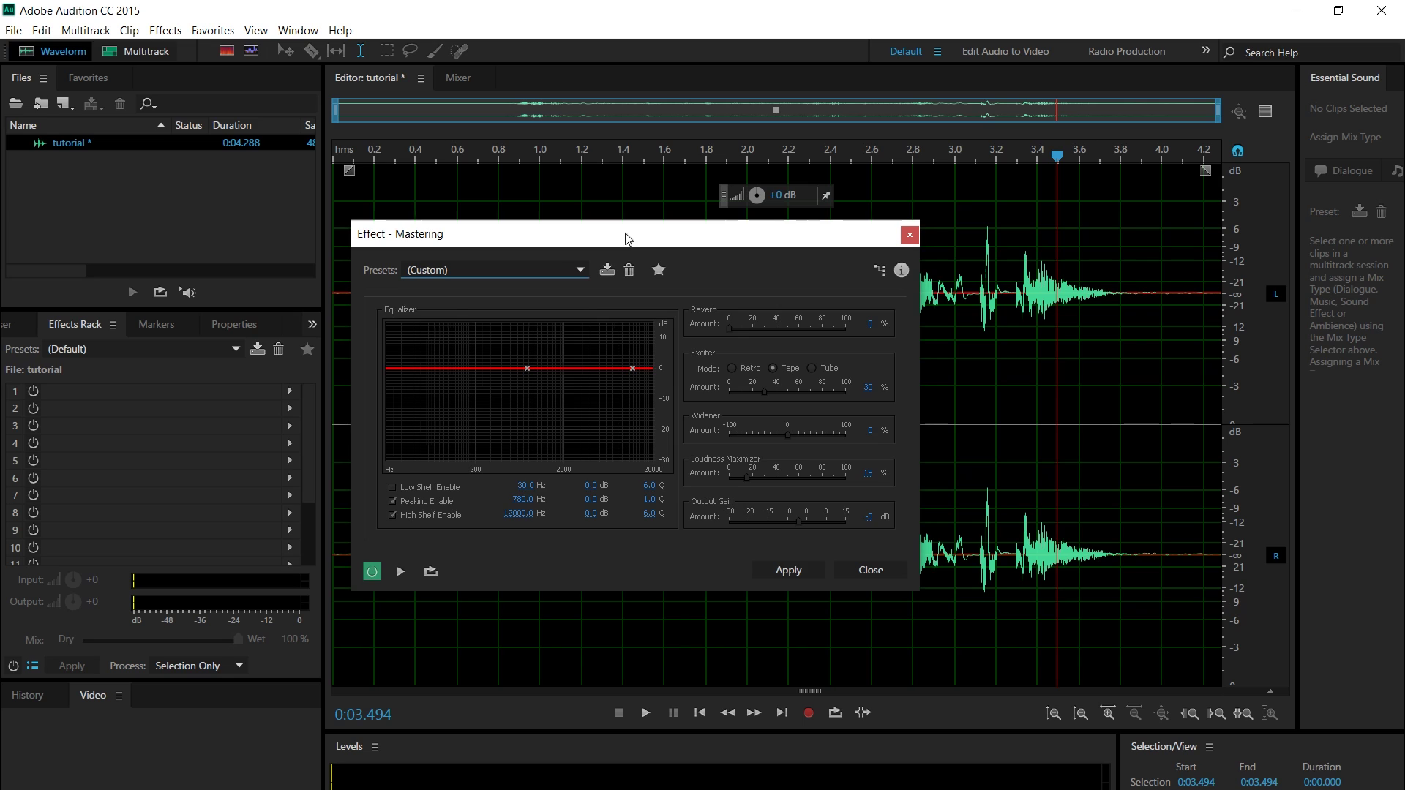
drag(626, 238, 558, 180)
click(502, 202)
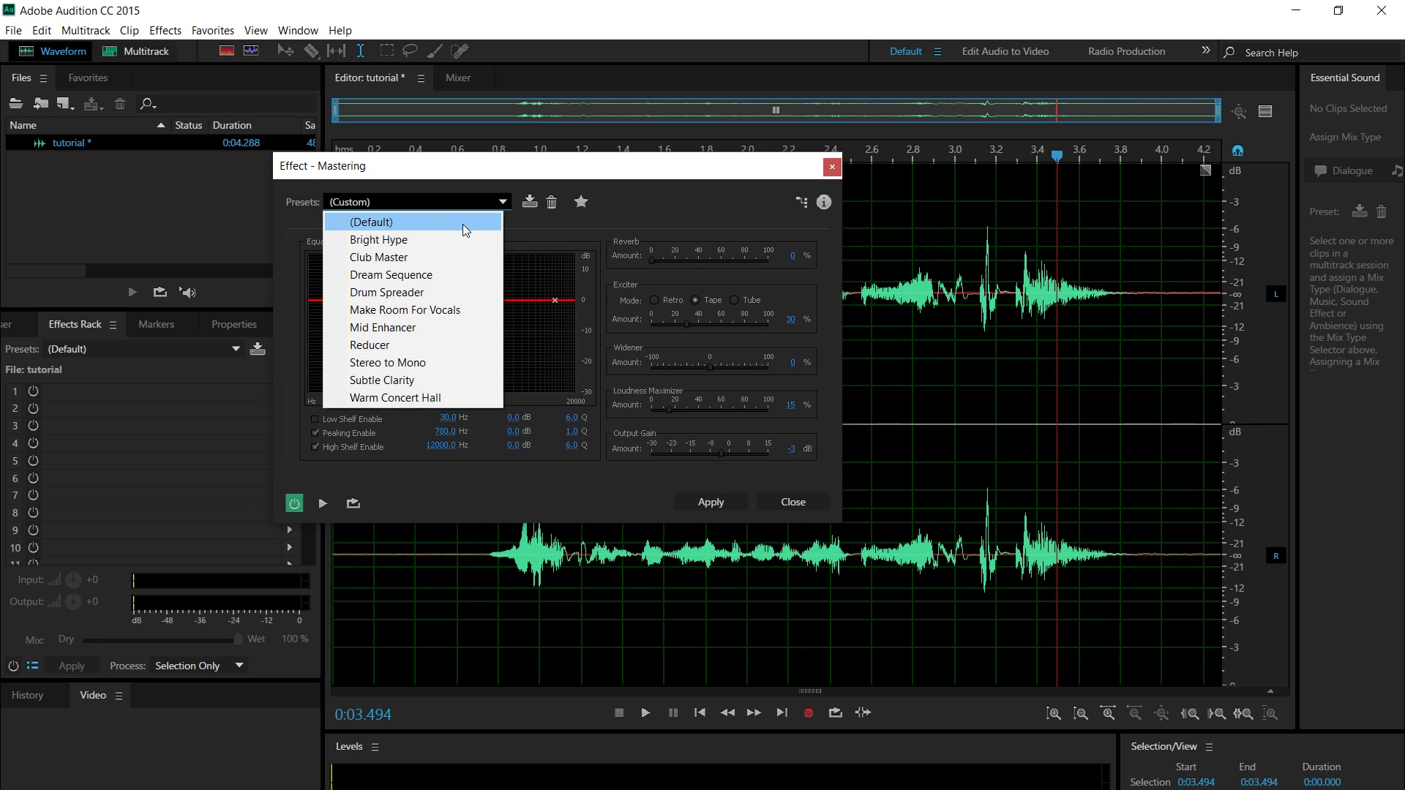
click(462, 224)
drag(651, 183, 543, 236)
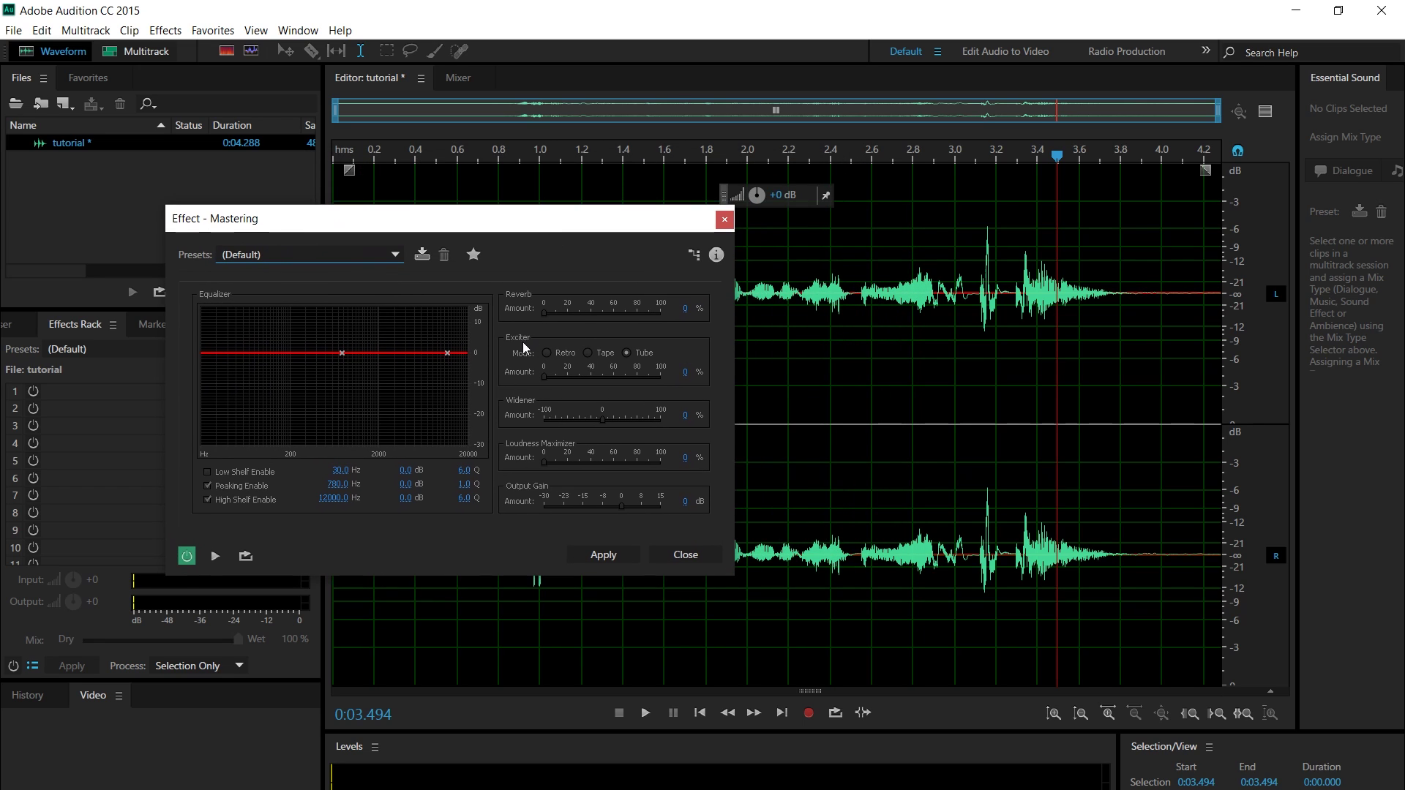
Set the Exciter to Tape mode, adjust its amount, set Loudness Maximizer to 15% and Output Gain to -3 dB, and apply Mastering
click(588, 354)
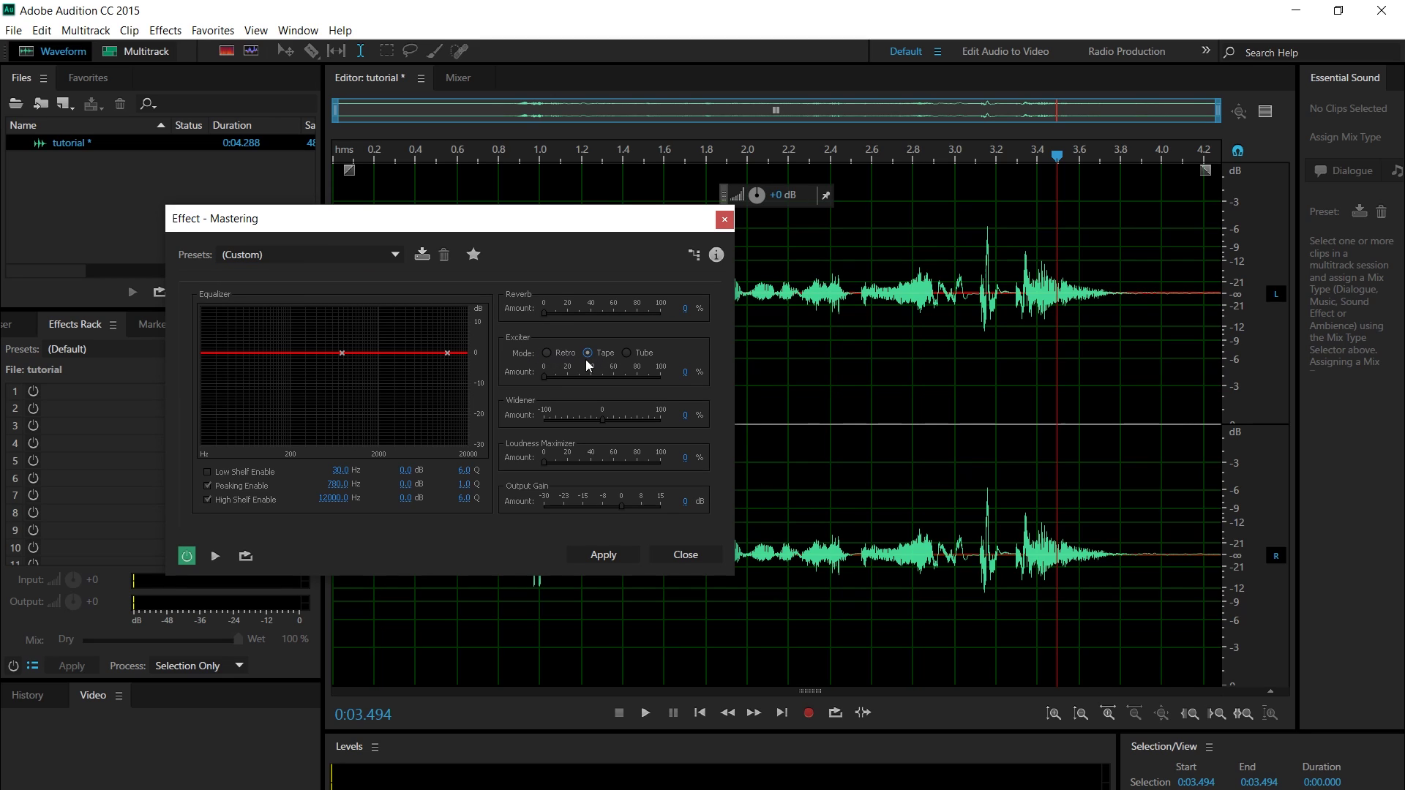
click(687, 376)
key(Return)
click(685, 470)
text(15)
click(691, 502)
text(-3)
key(Return)
click(625, 555)
Open the Stretch and Pitch effect for the whole recording and set the Pitch Shift to -6 semitones
click(165, 32)
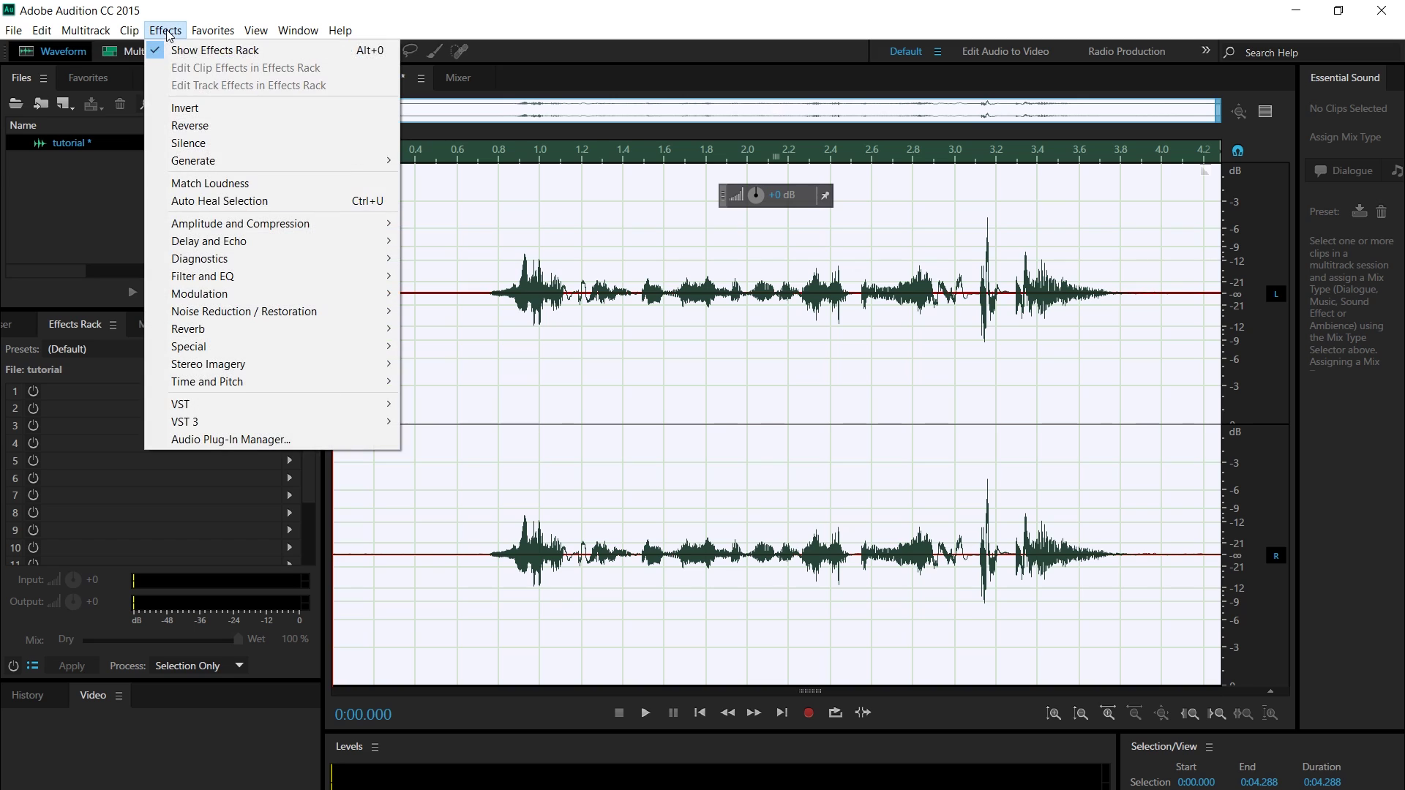
mouse_move(196, 391)
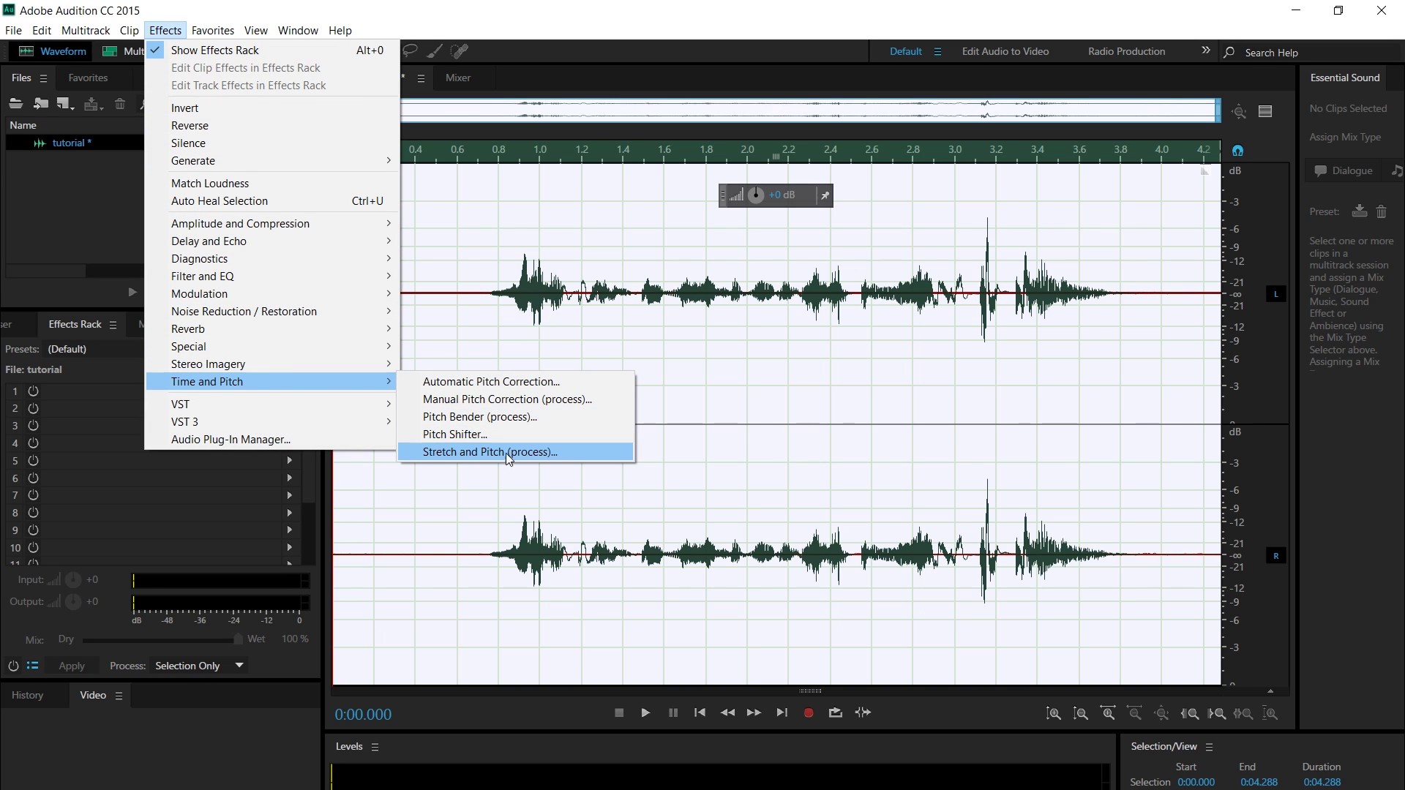
click(543, 458)
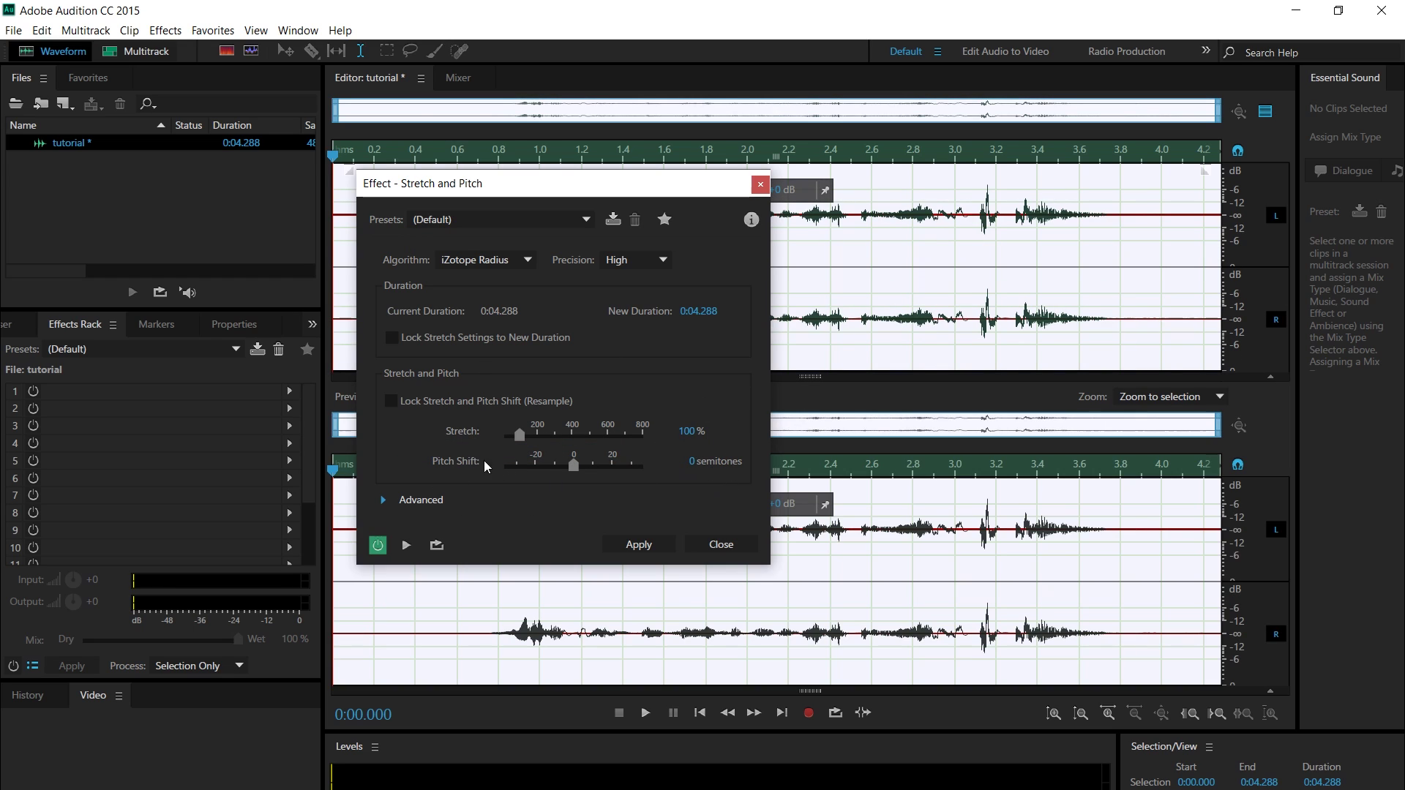
click(694, 460)
key(Return)
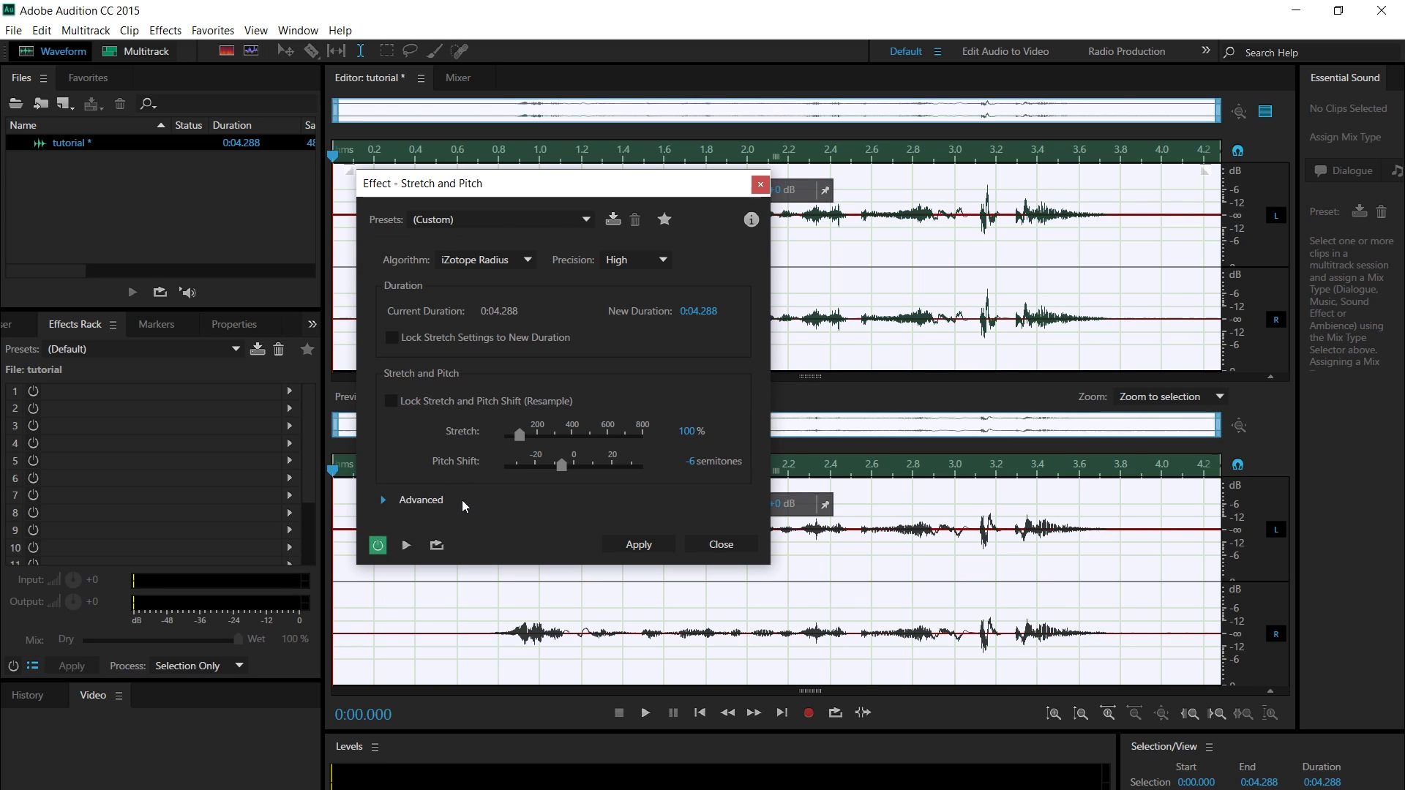
In the advanced pitch settings, disable Vocoder Mode and Preserve Speech Characteristics and enable Solo Instrument or Voice
click(382, 499)
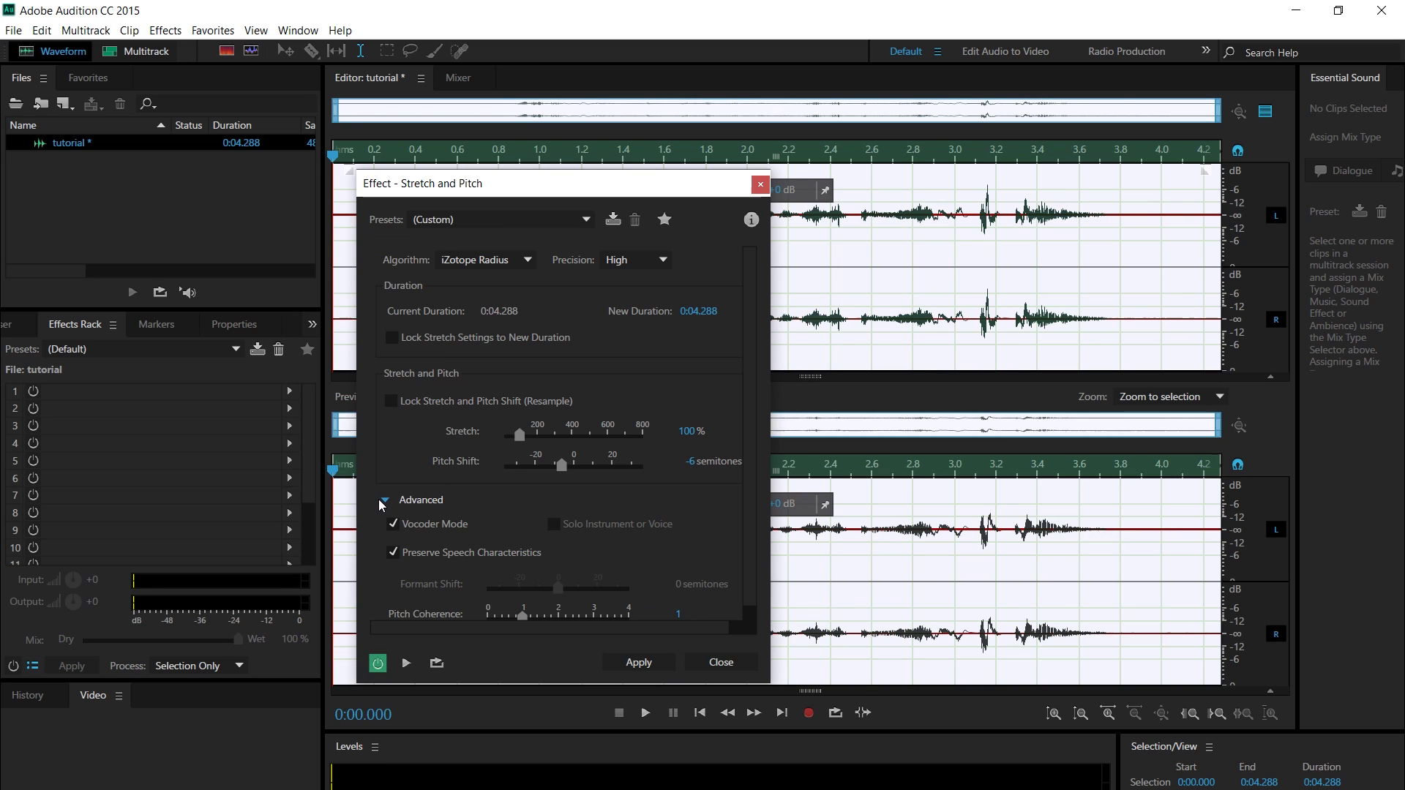
click(393, 524)
click(393, 553)
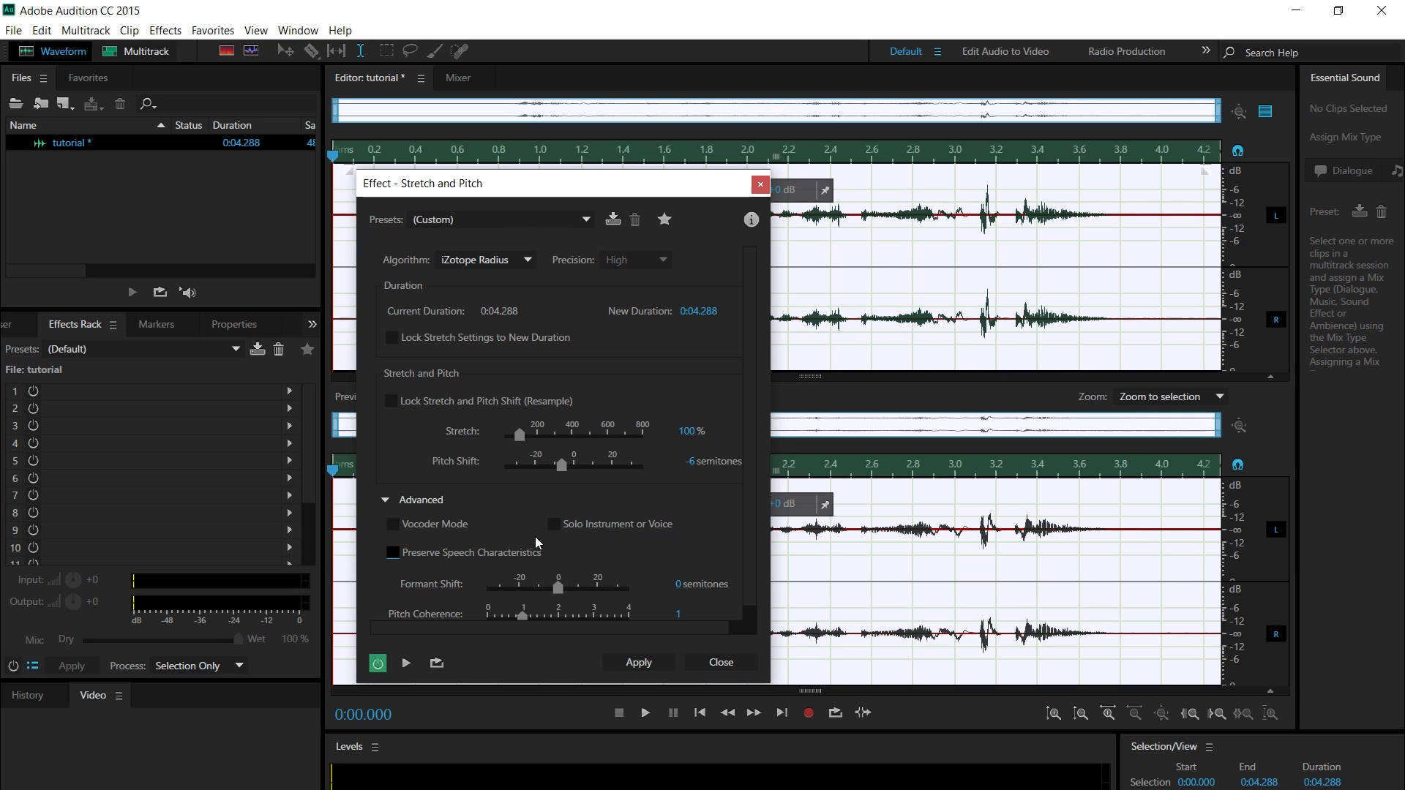
click(554, 524)
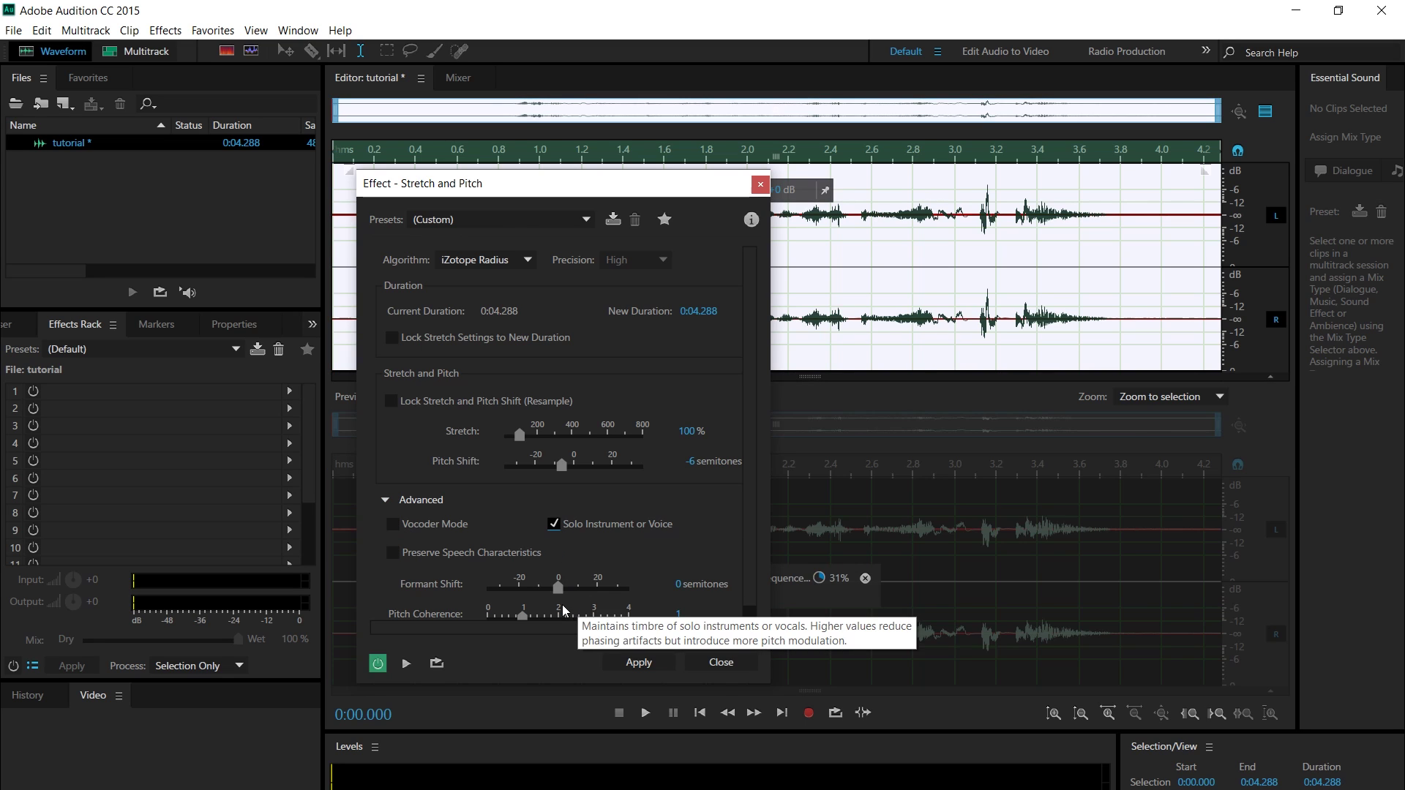
Set the Formant Shift to 32 semitones and Pitch Coherence to 4, and apply Stretch and Pitch
click(679, 586)
text(32)
key(Return)
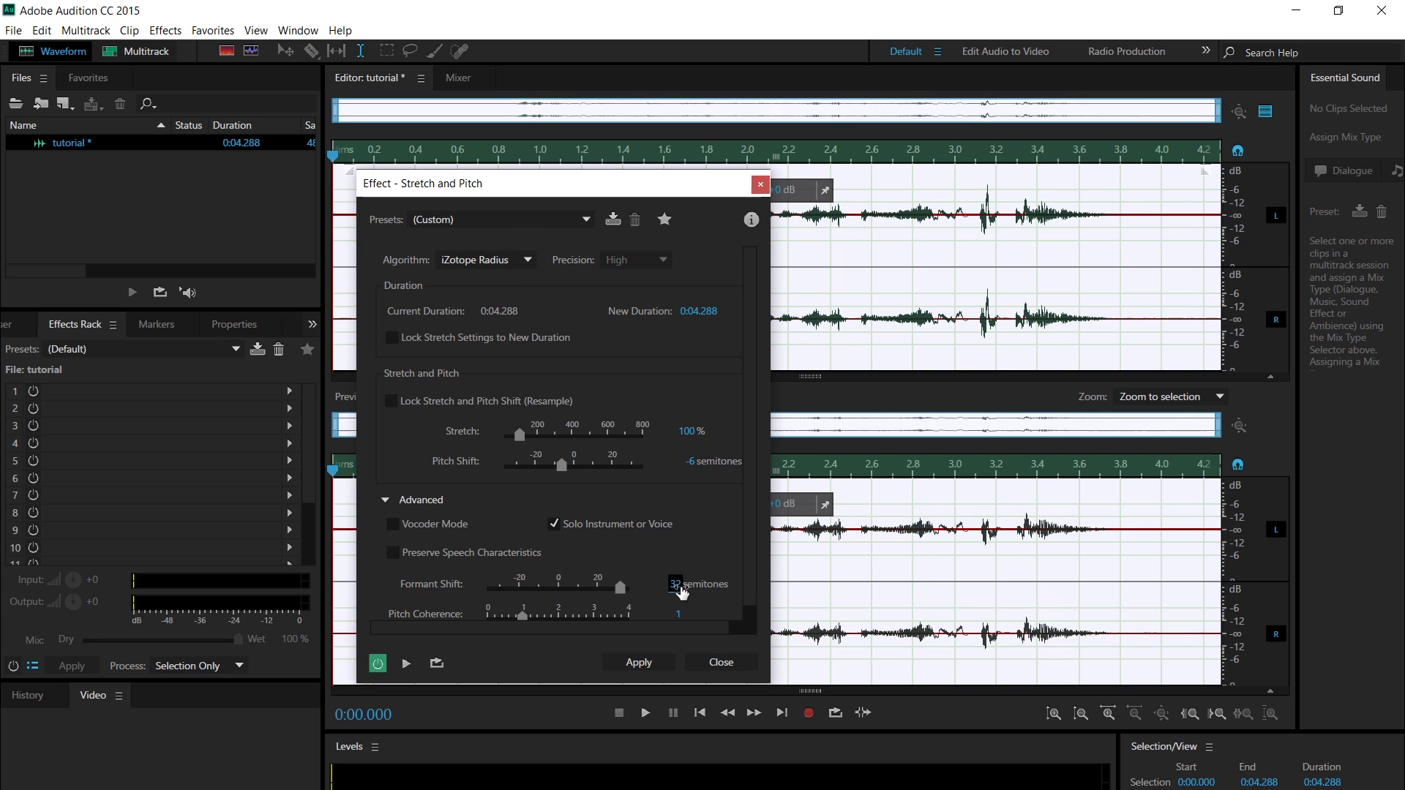
scroll(754, 556, down, 1)
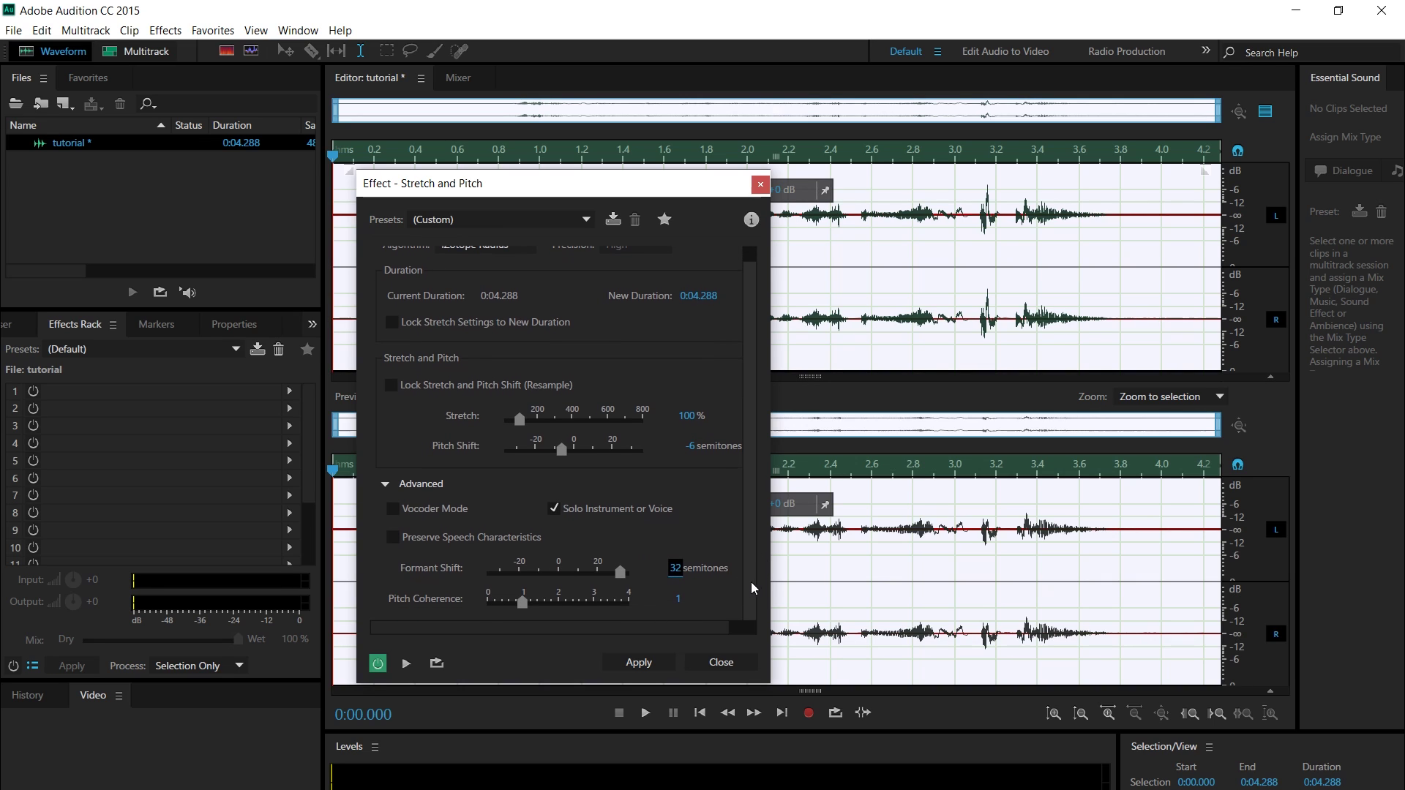
click(678, 598)
text(4)
key(Return)
click(645, 663)
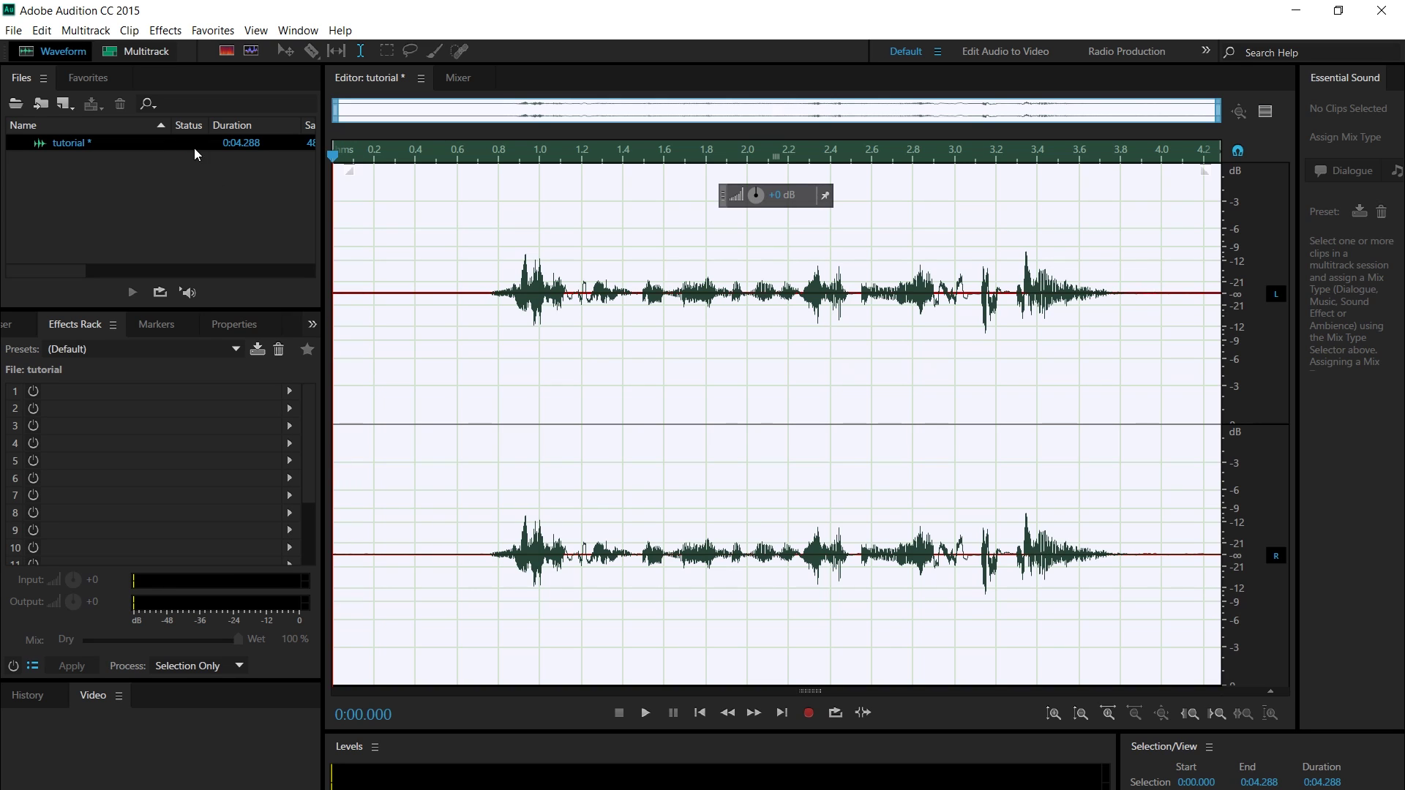
Open the Full Reverb effect for the recording and load the Lecture Hall preset
click(166, 30)
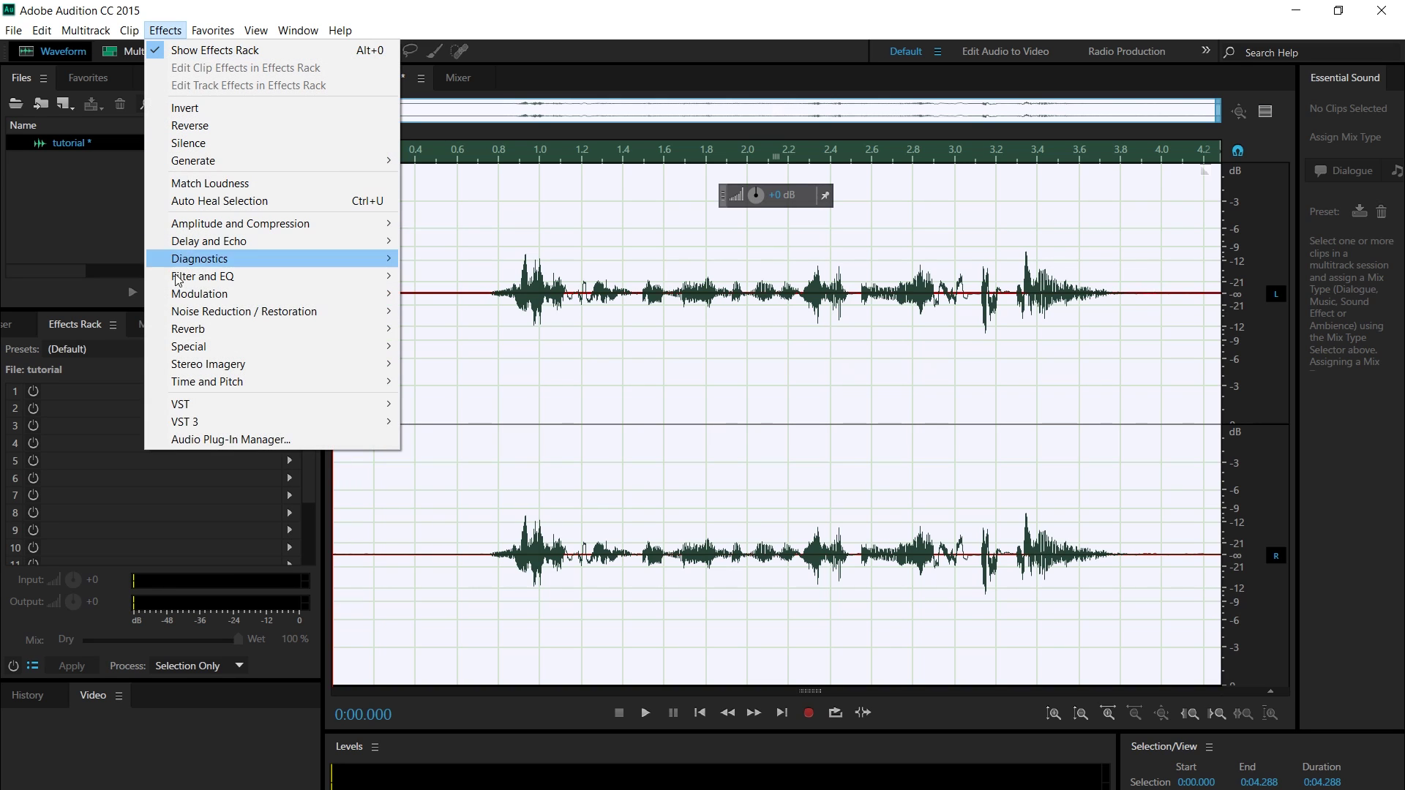
mouse_move(190, 333)
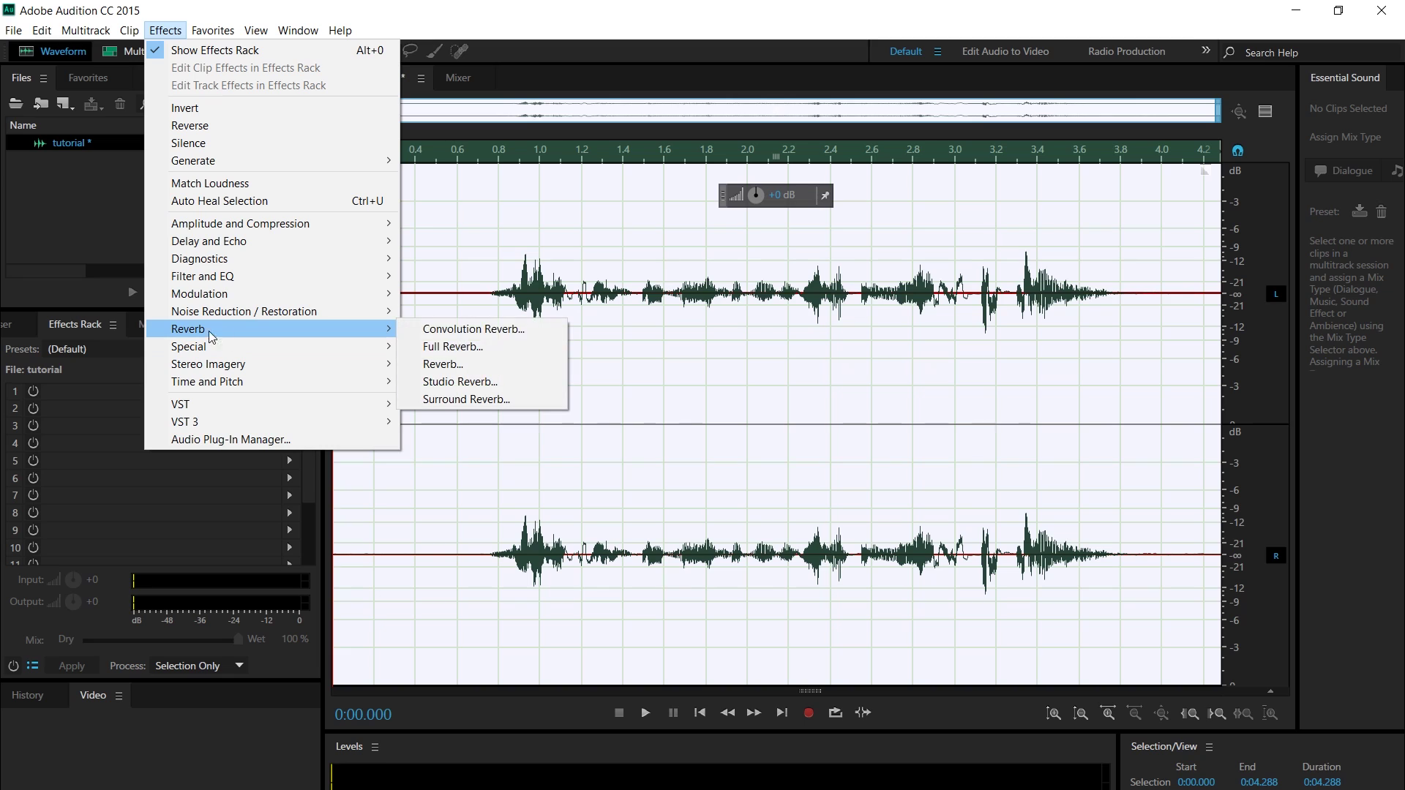
click(465, 352)
drag(374, 199, 494, 177)
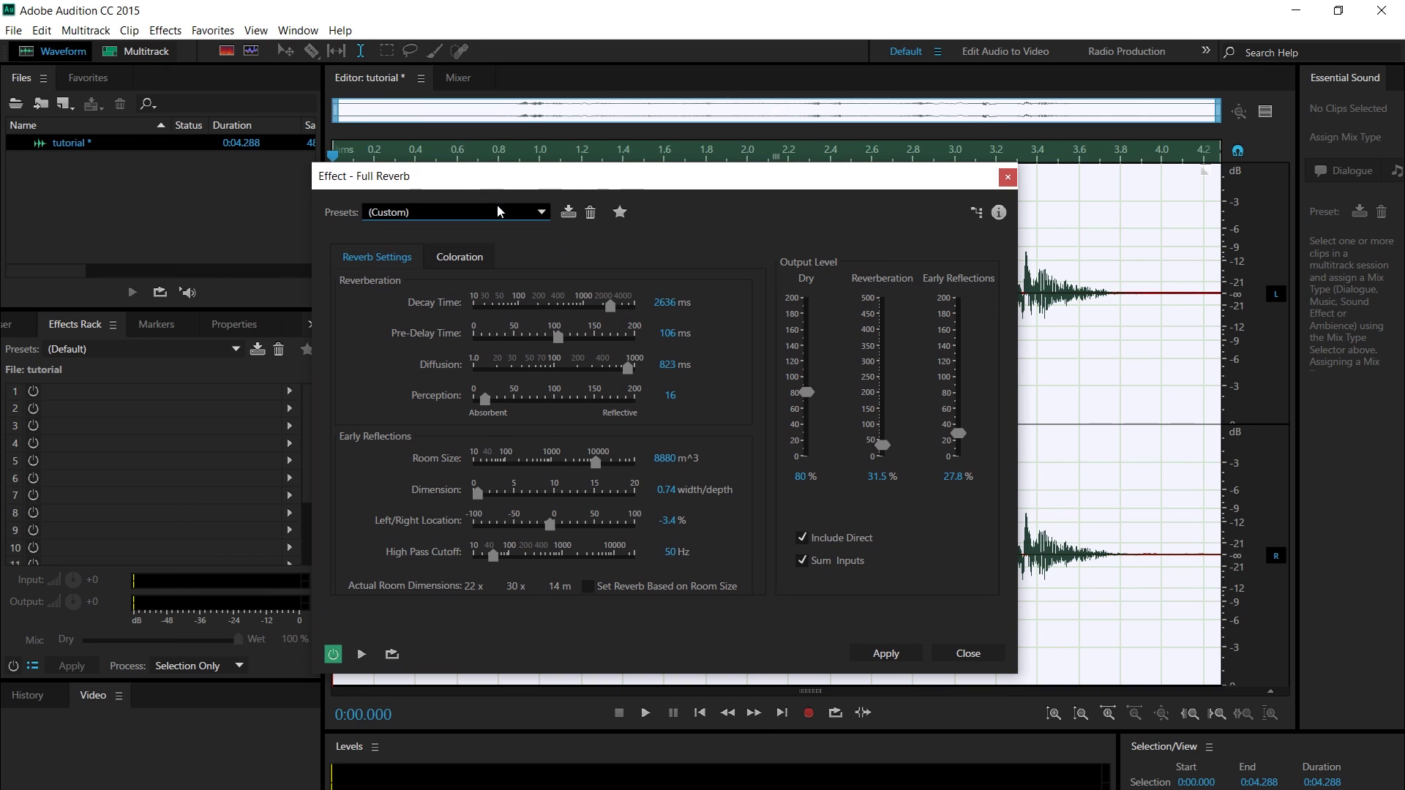
click(417, 214)
click(418, 214)
click(417, 214)
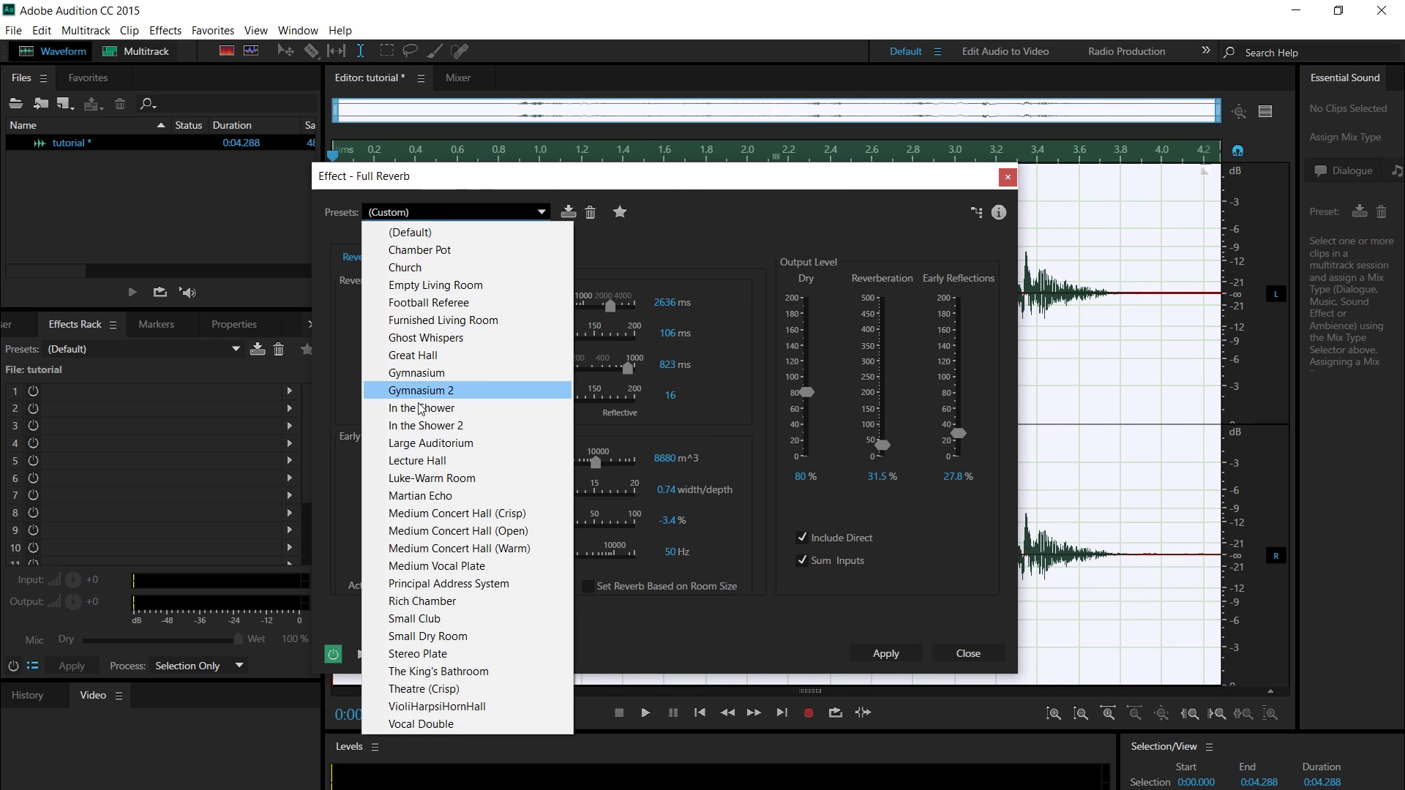
click(438, 461)
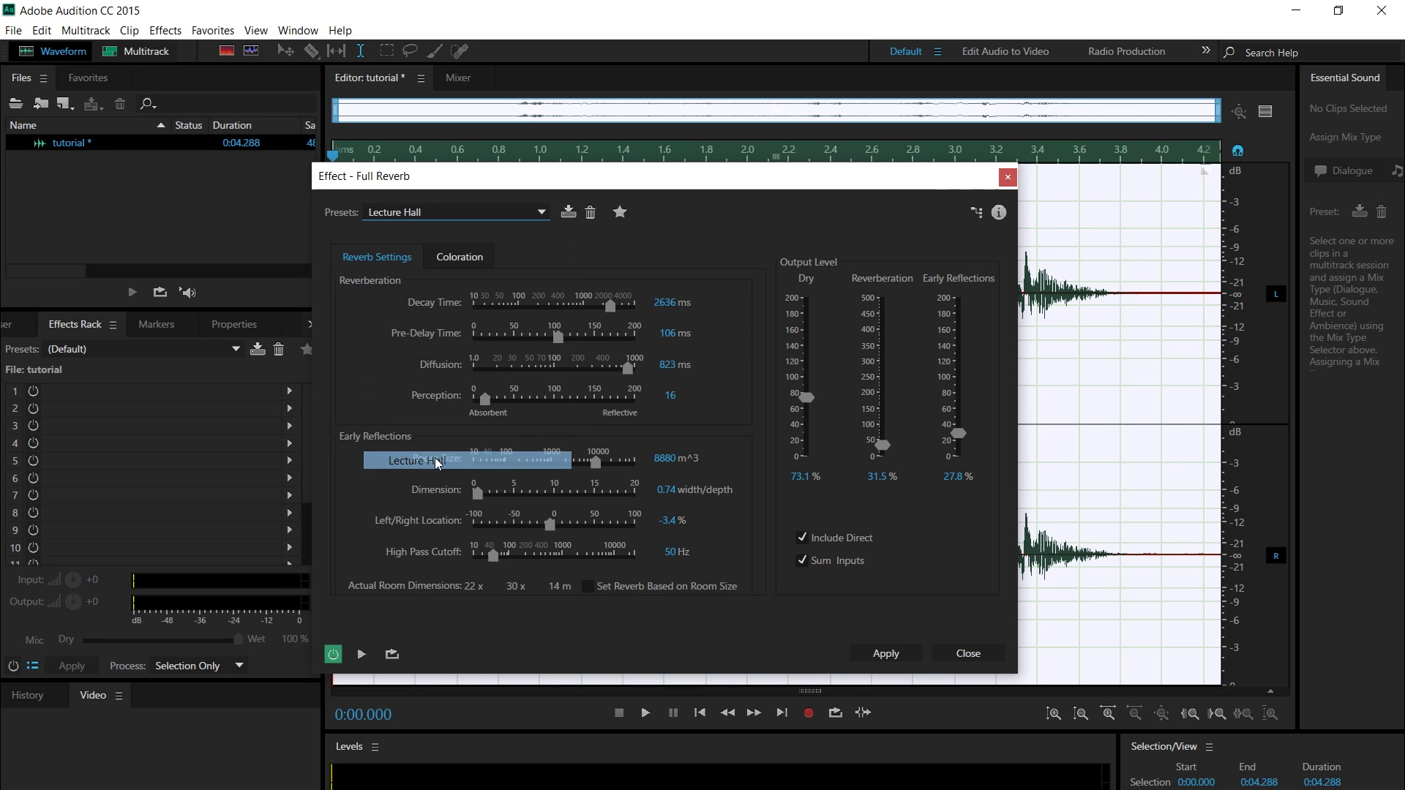
Set the reverb's Dry output level to 80% and apply Full Reverb
click(804, 477)
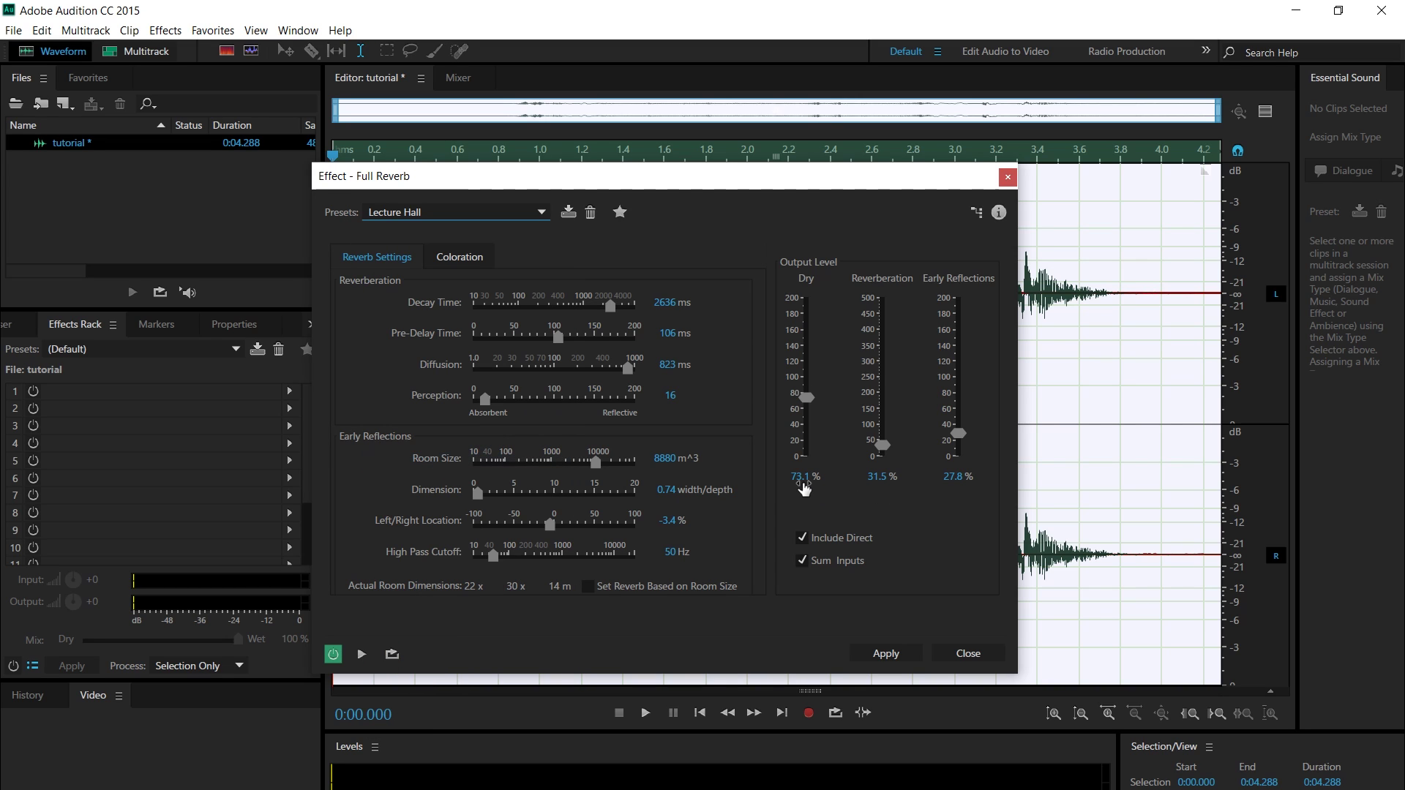
text(80)
key(Return)
click(889, 653)
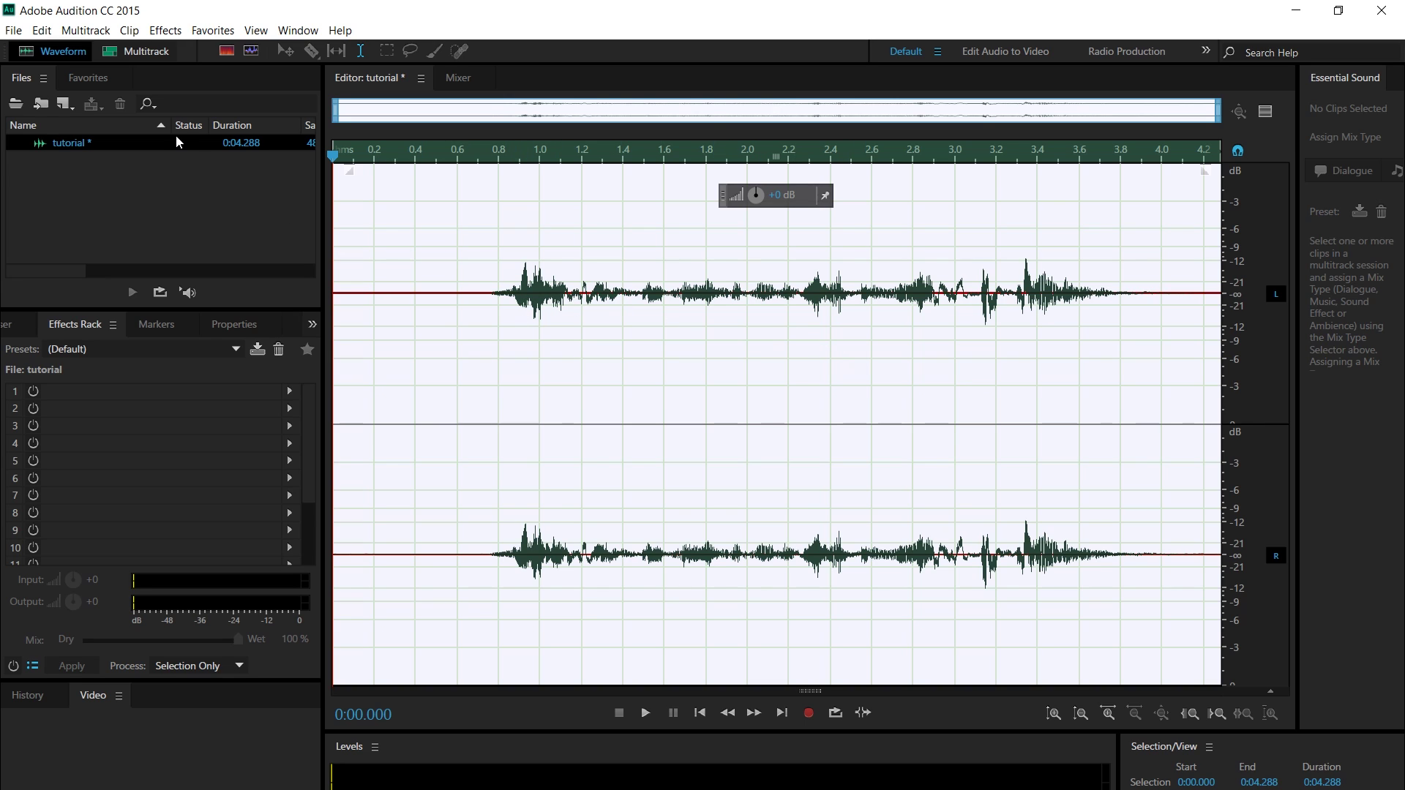
Amplify both channels of the reverberated recording by 15 dB
click(178, 34)
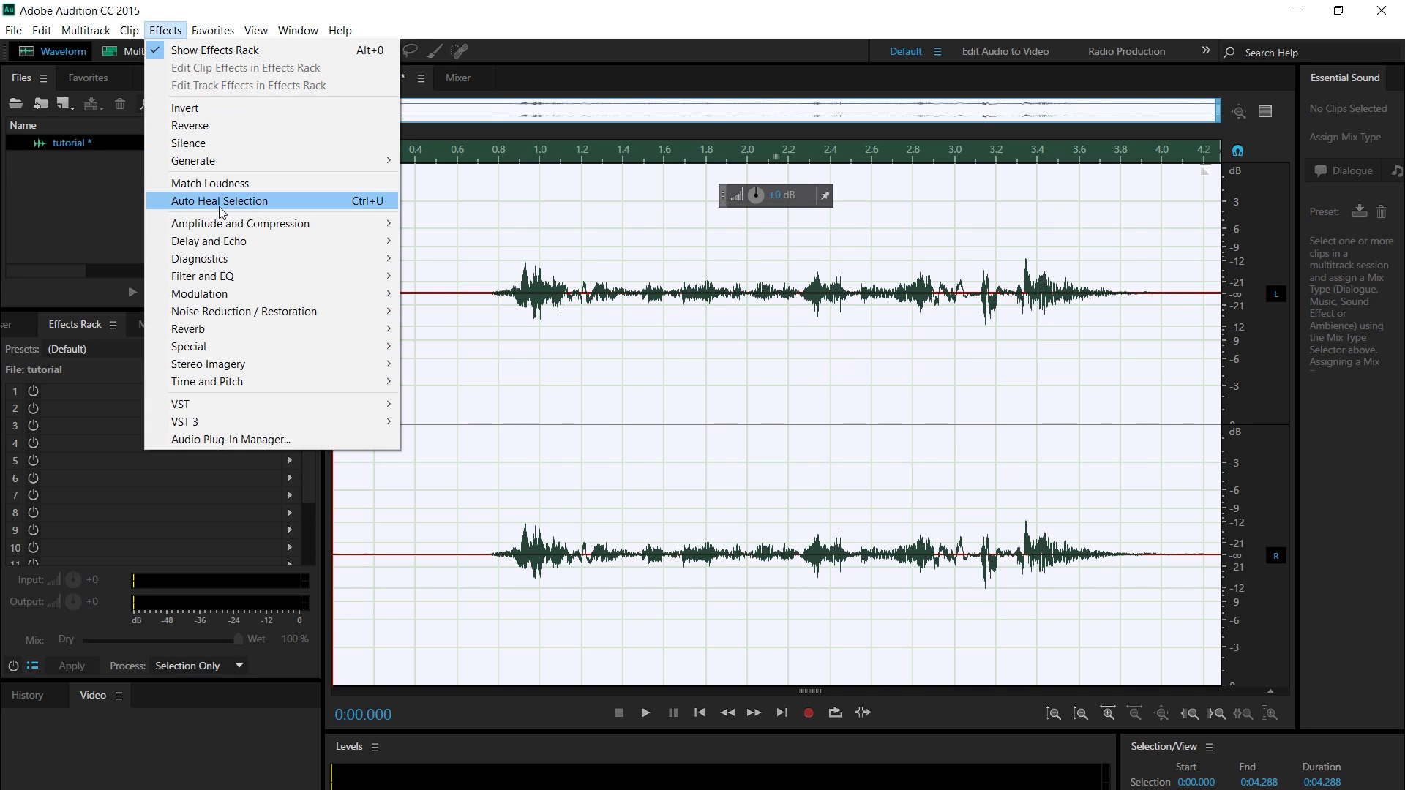
mouse_move(226, 224)
click(516, 224)
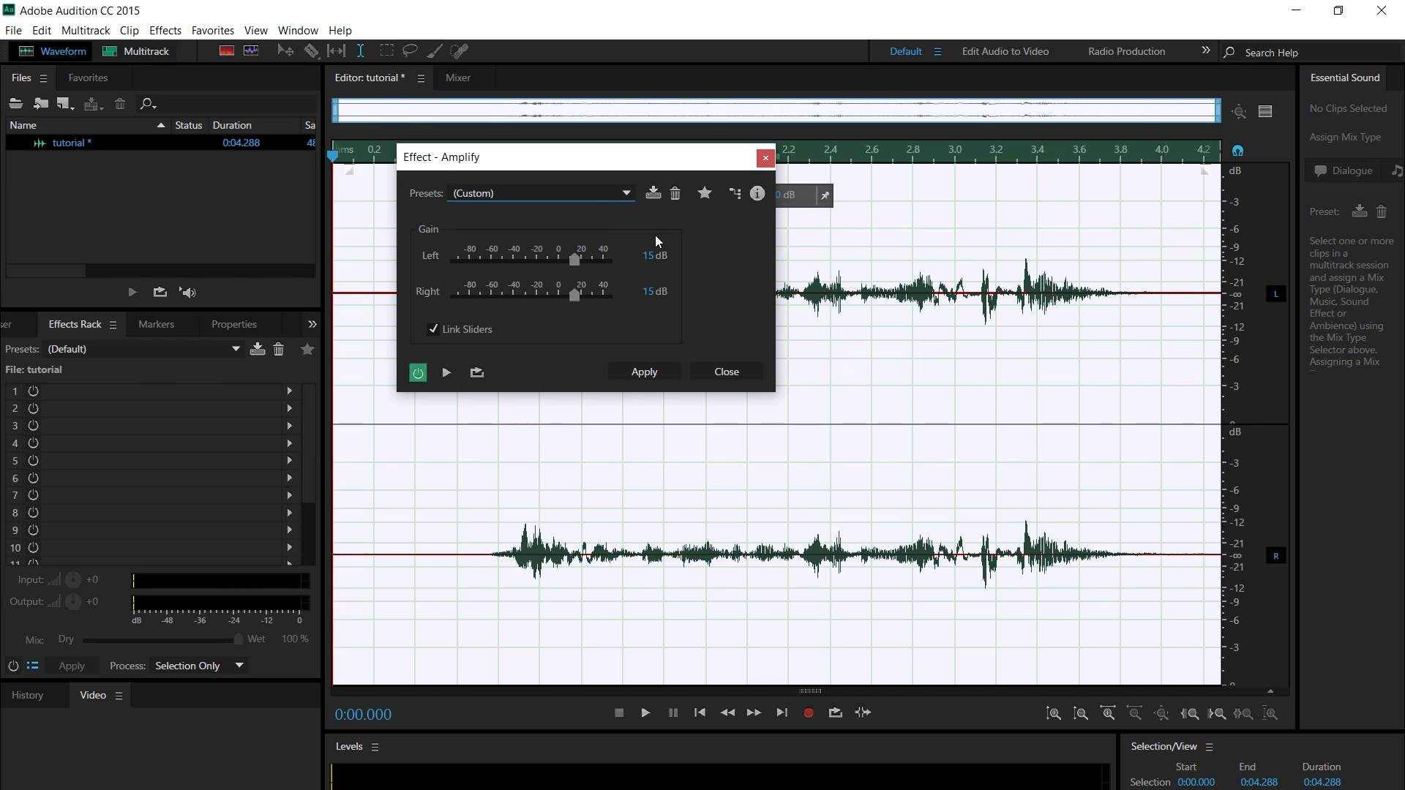
click(663, 371)
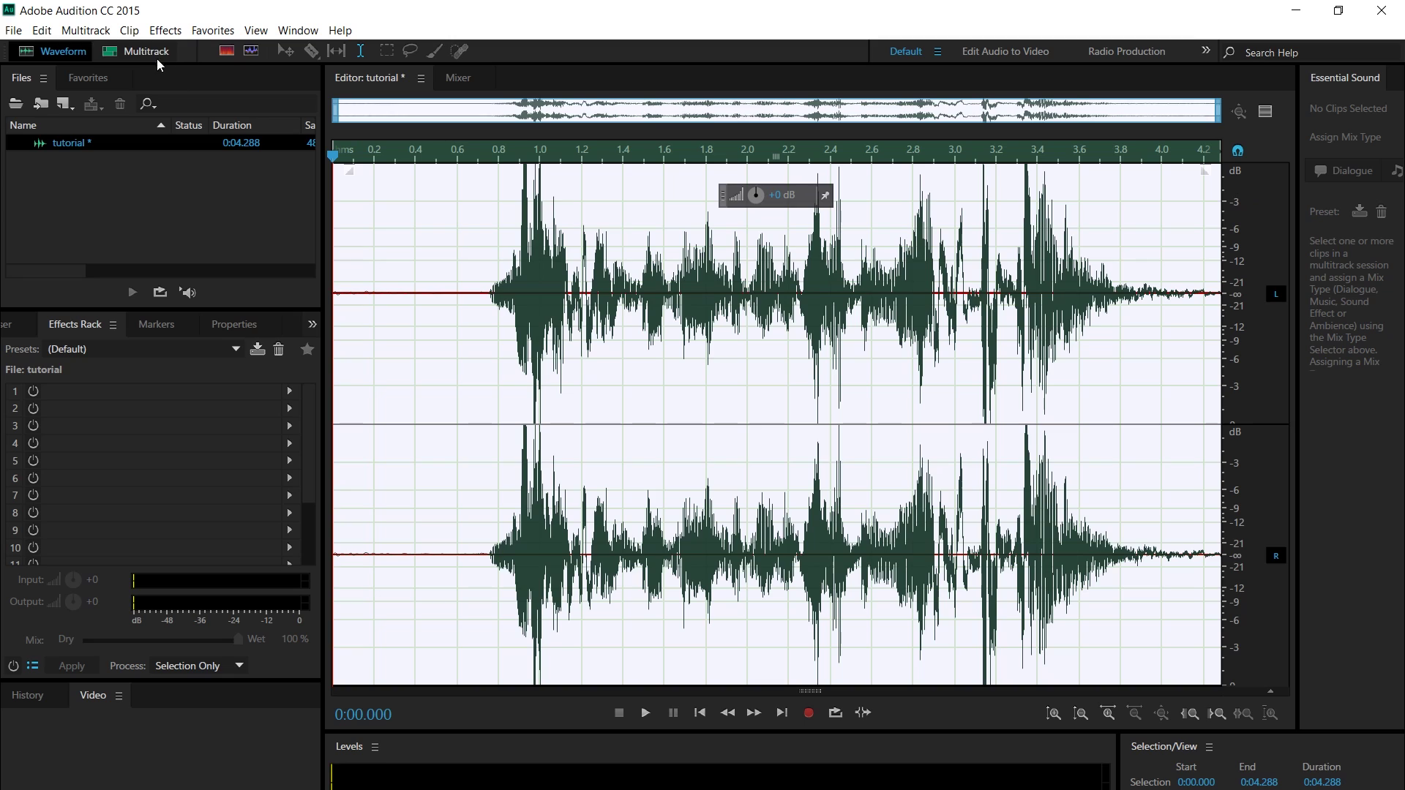
Adjust the Hard Limiter's Maximum Amplitude and apply the limiter to the amplified recording
click(164, 30)
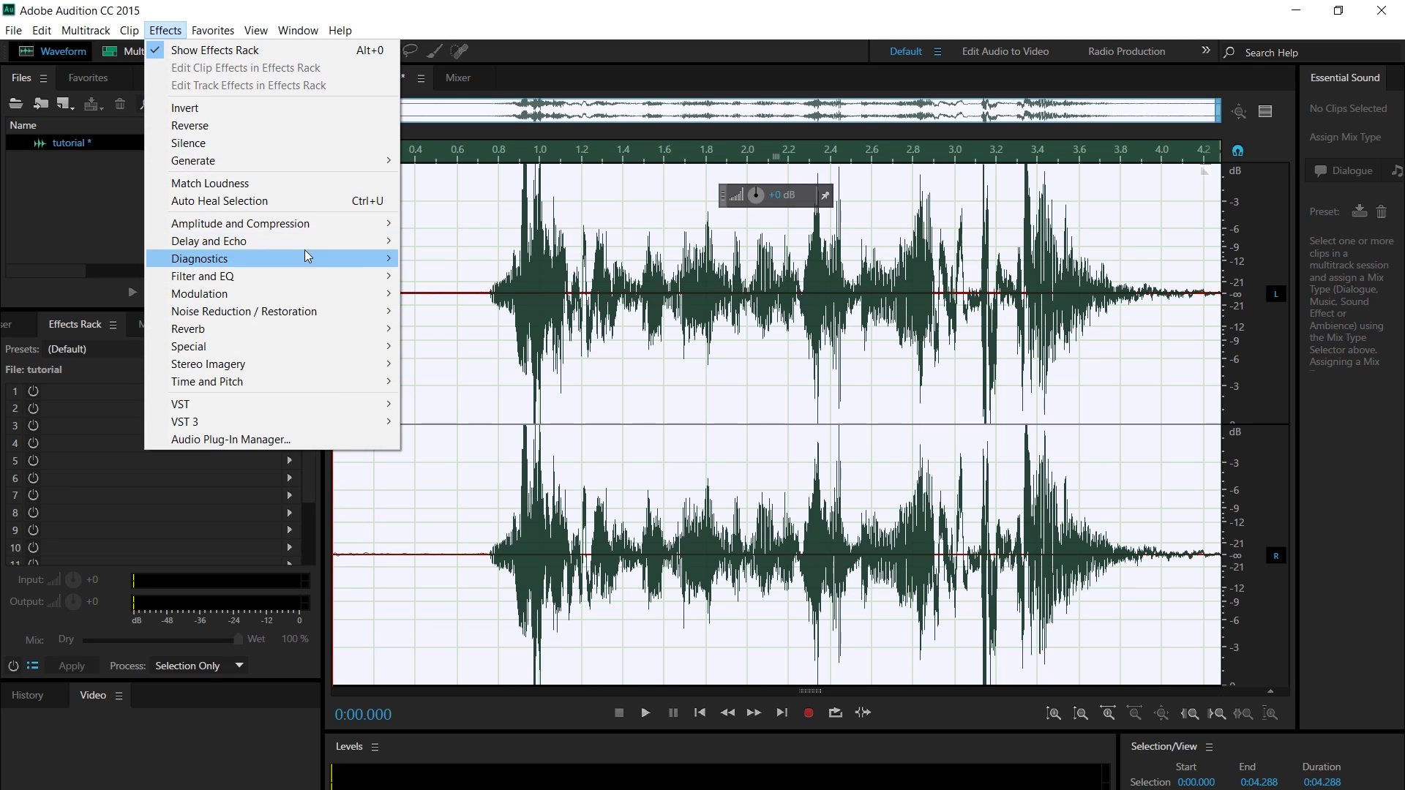
mouse_move(310, 225)
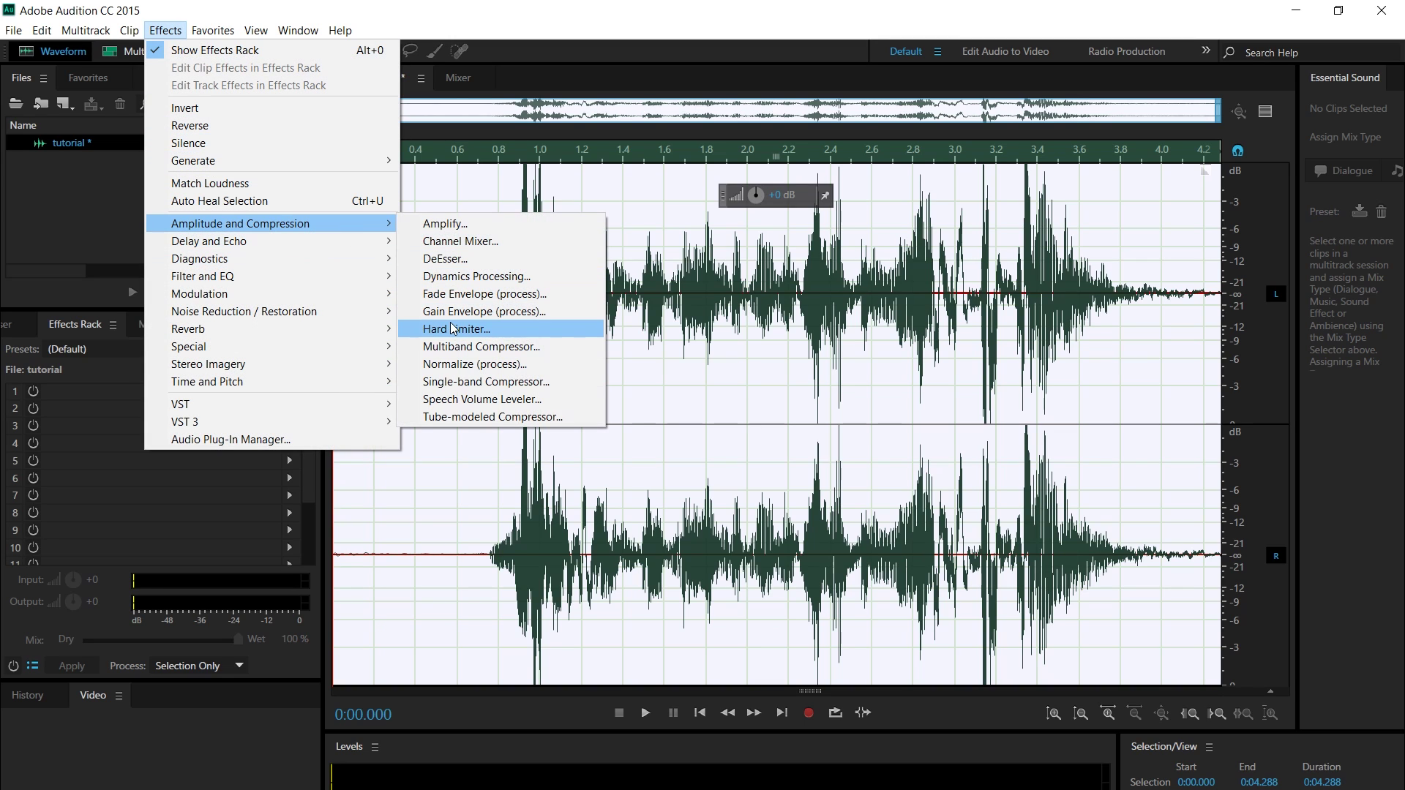
click(456, 329)
click(728, 274)
text(-)
key(Return)
click(651, 440)
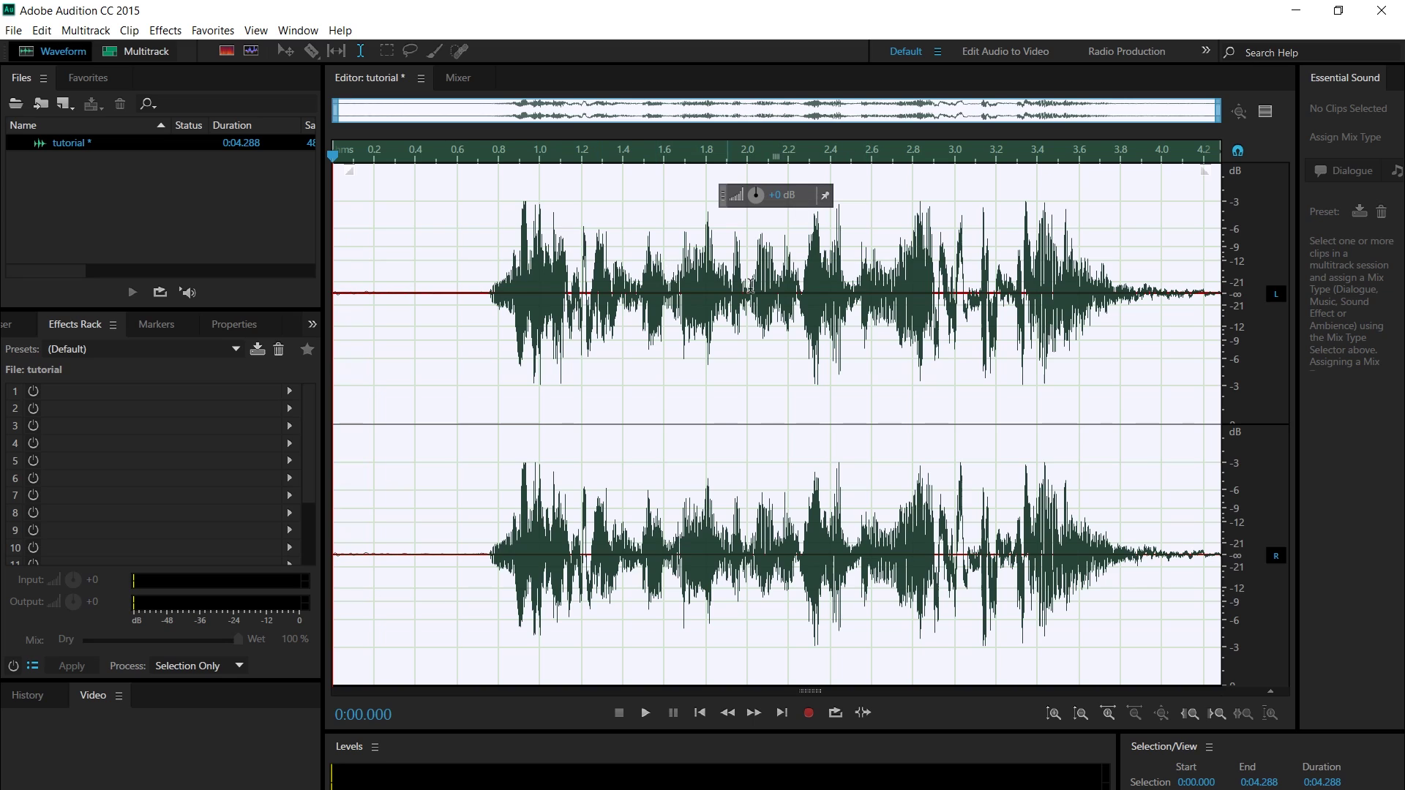
Play the processed recording from about 0.5 s to the end, and replay it from about 0.37 s
click(438, 272)
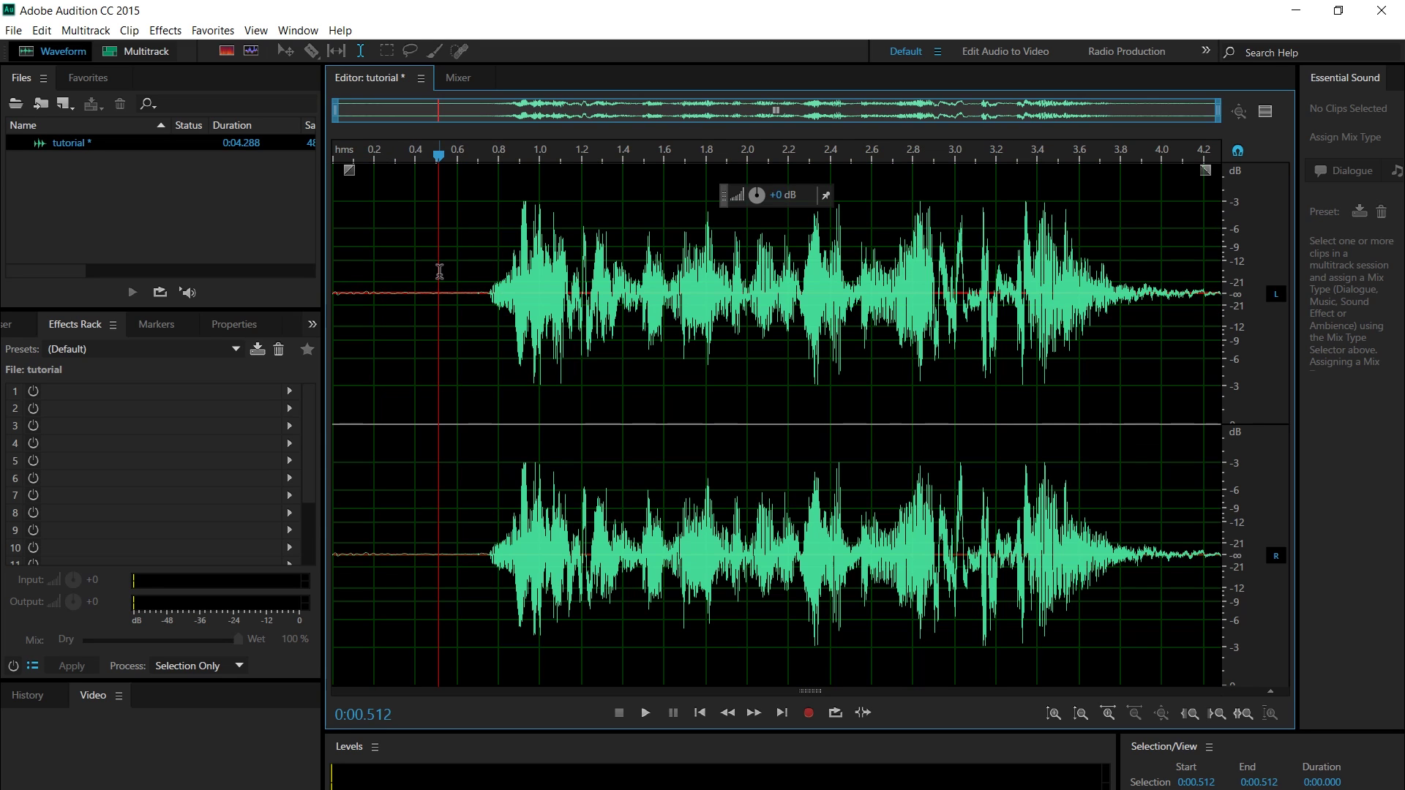
key(space)
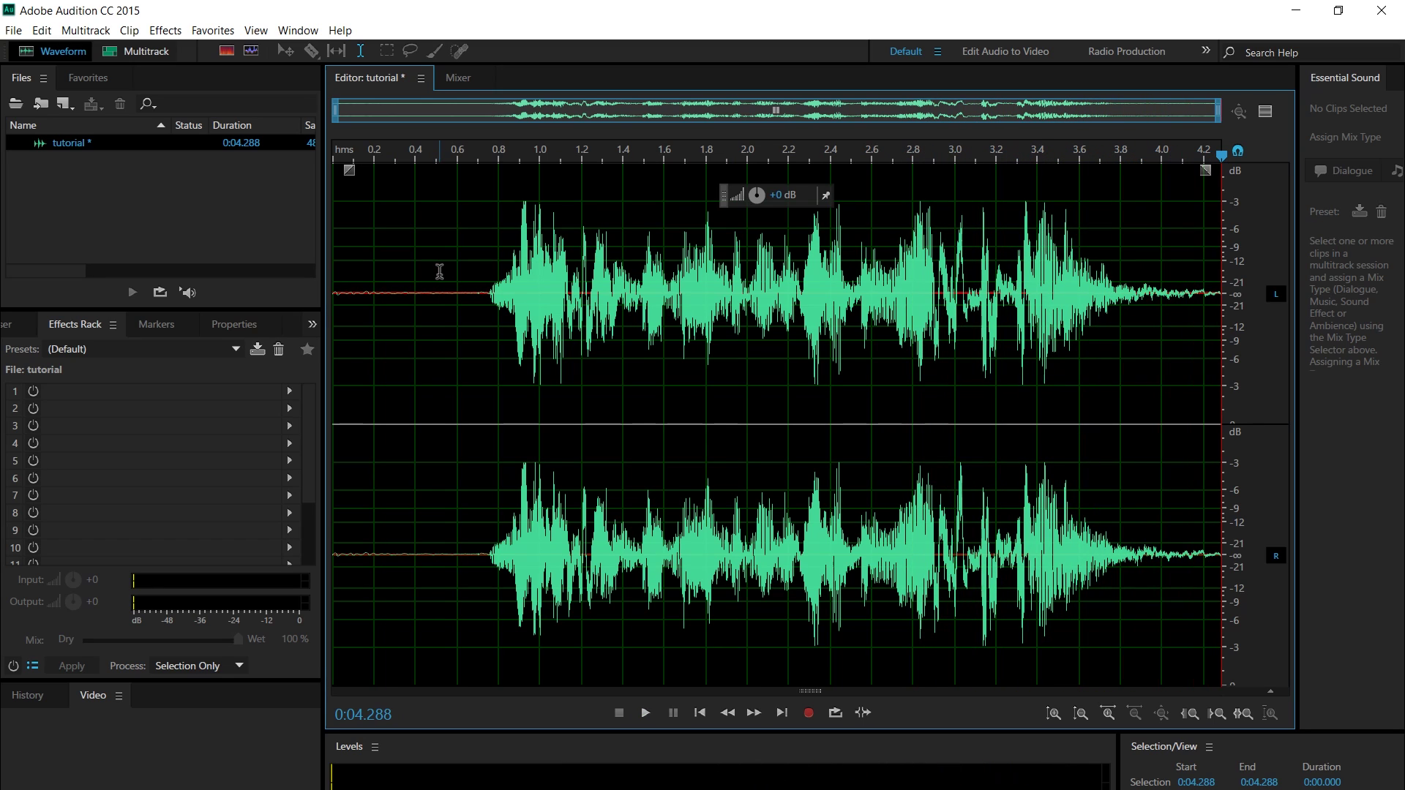
click(409, 257)
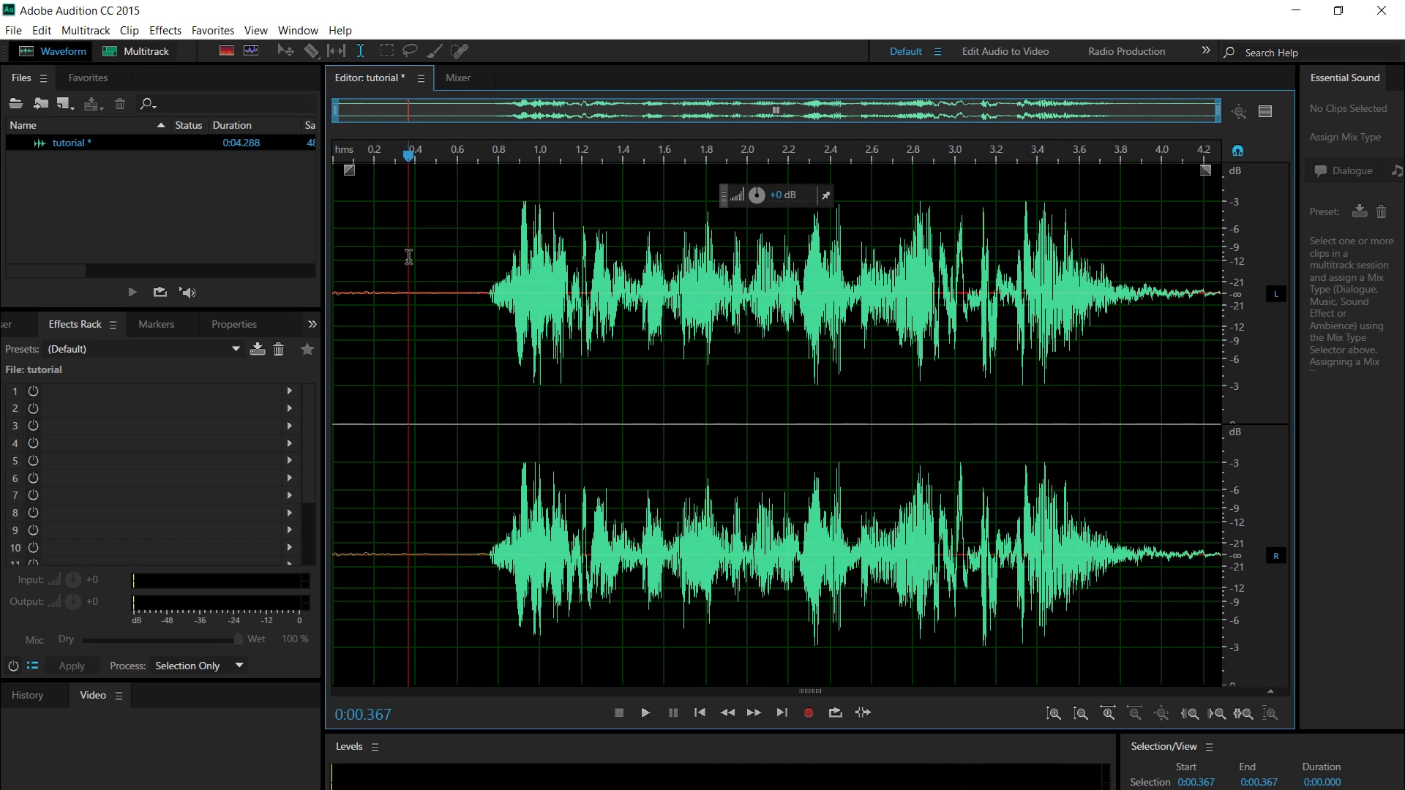
key(space)
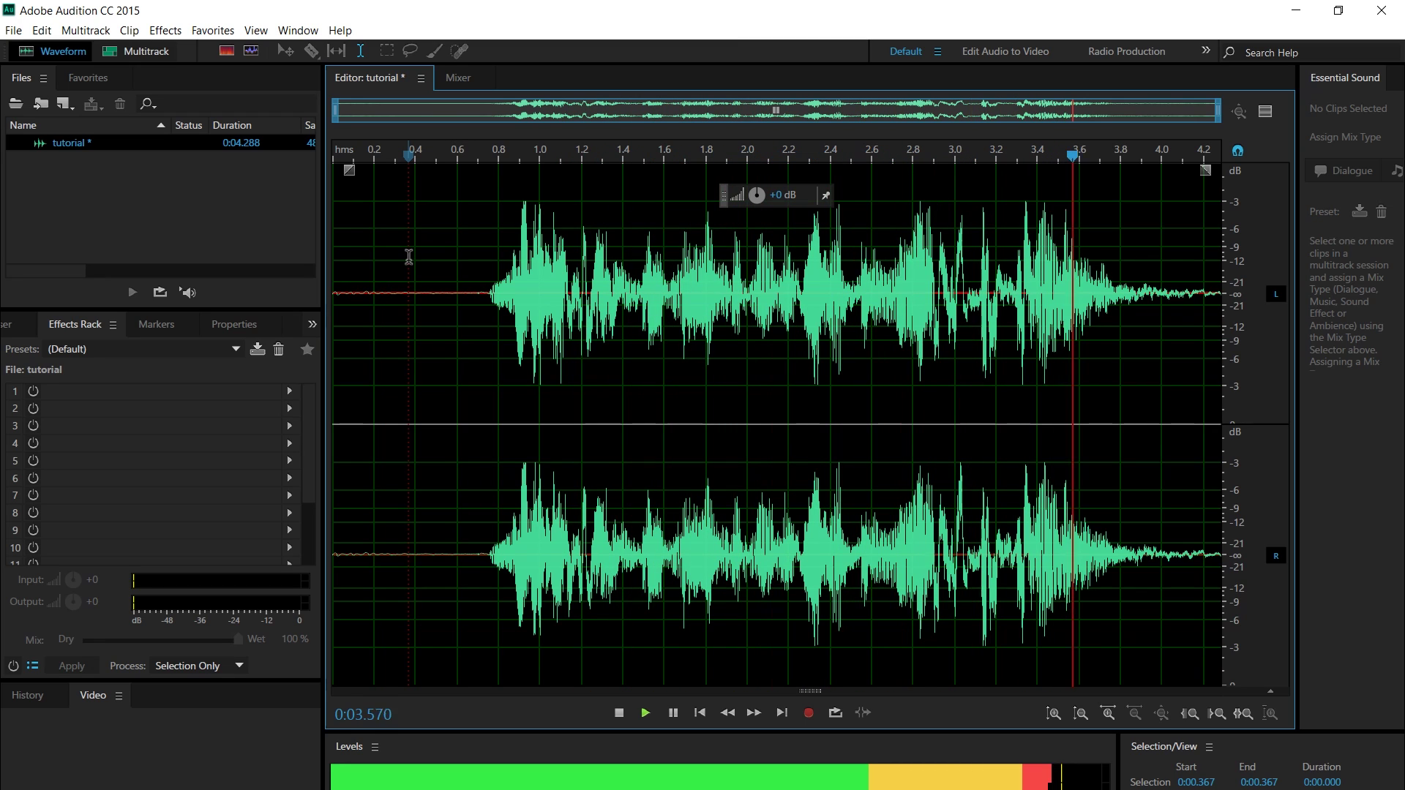
key(space)
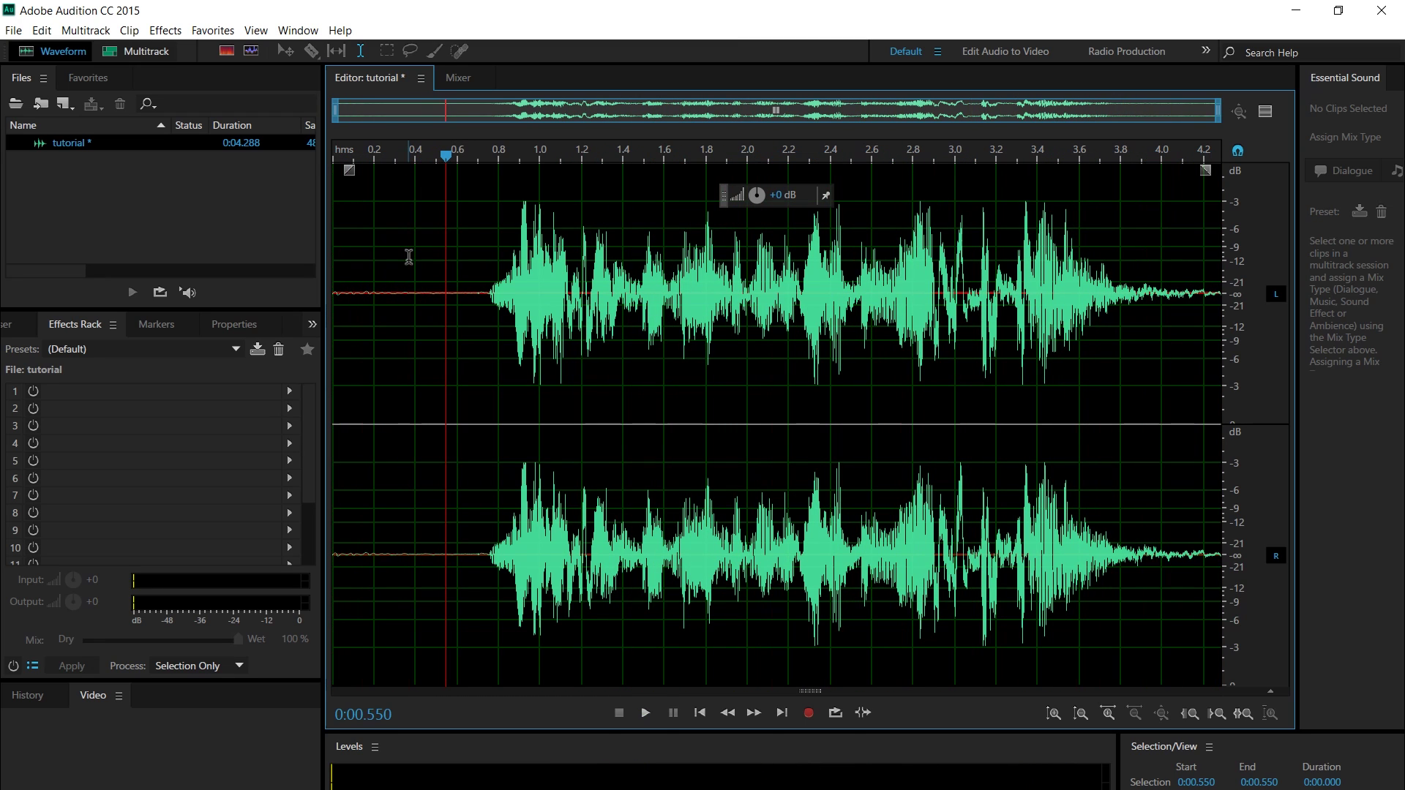